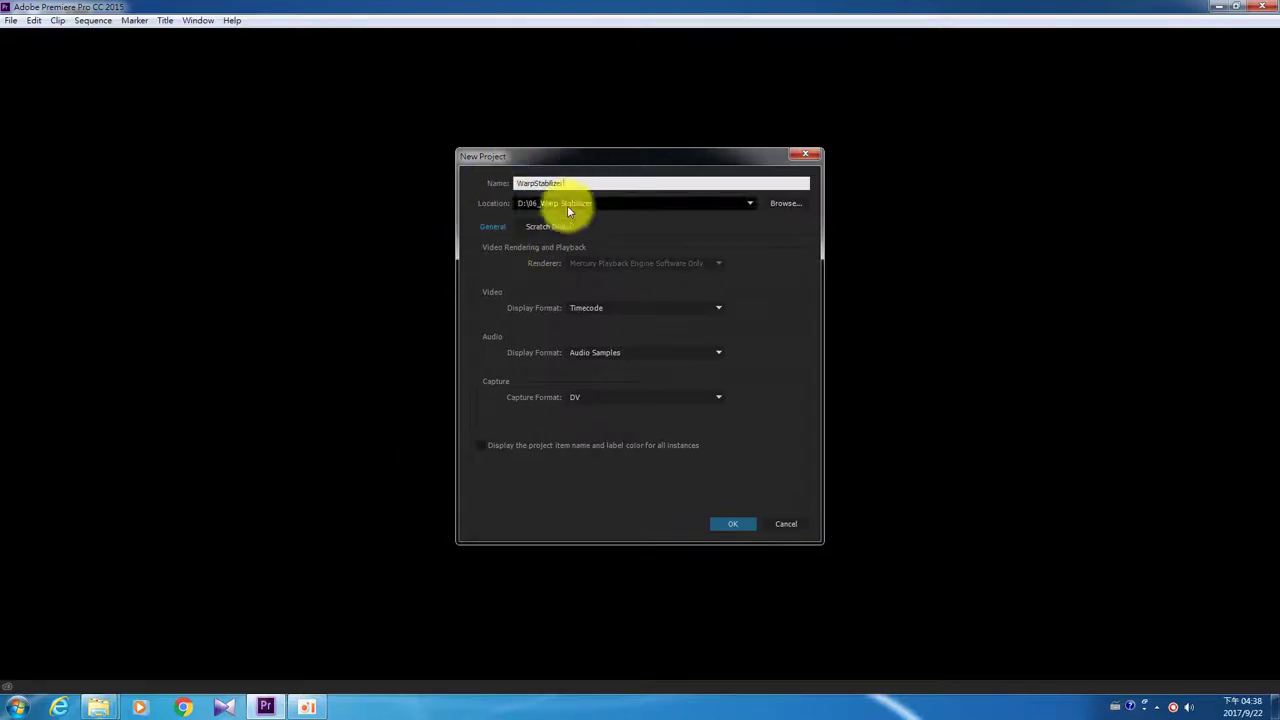
Confirm the new project WarpStabilizer in D:\06_Warp Stabilizer.
left_click(730, 529)
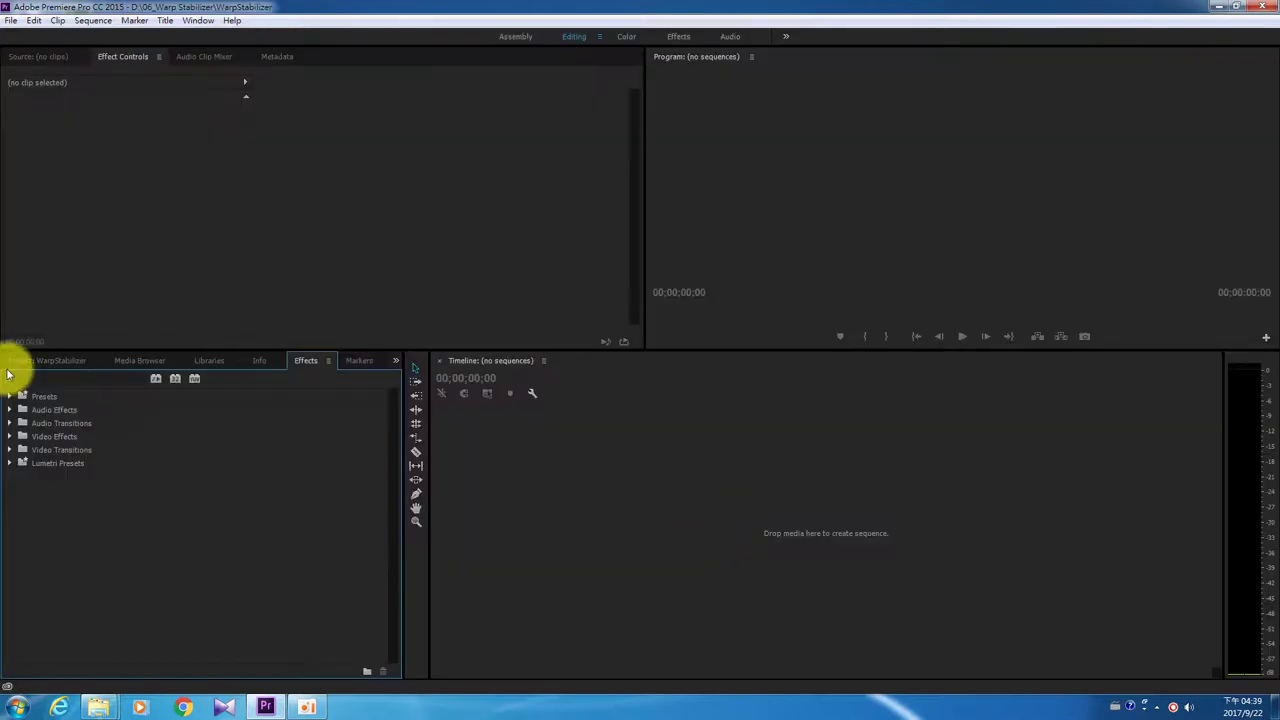
Open the import dialog and browse into the 06_Warp Stabilizer video folders.
left_click(29, 363)
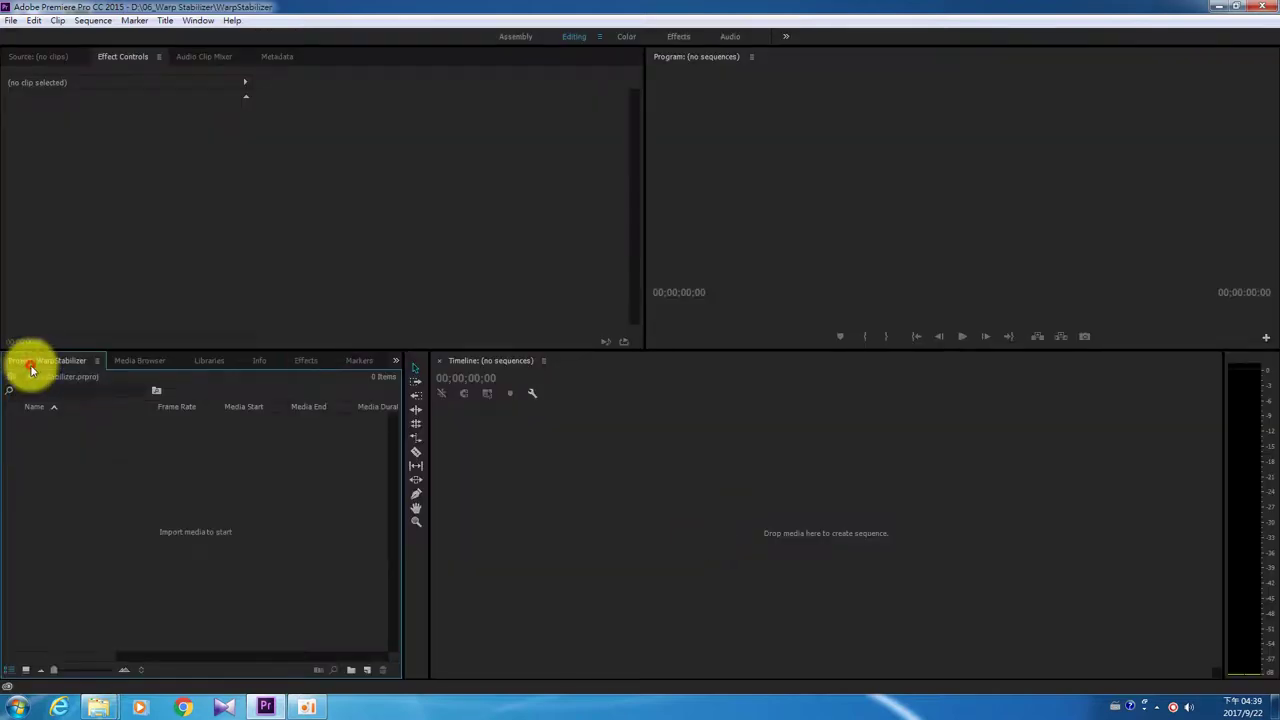
double_click(111, 483)
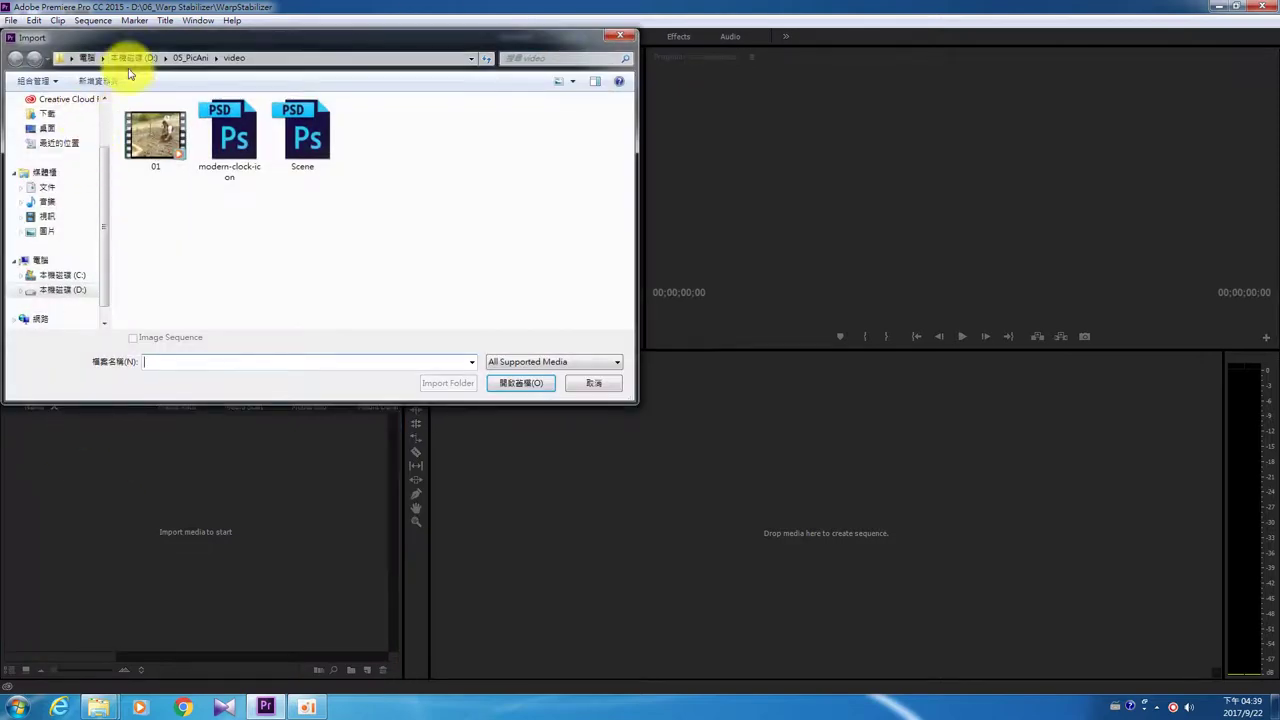
left_click(150, 57)
double_click(180, 134)
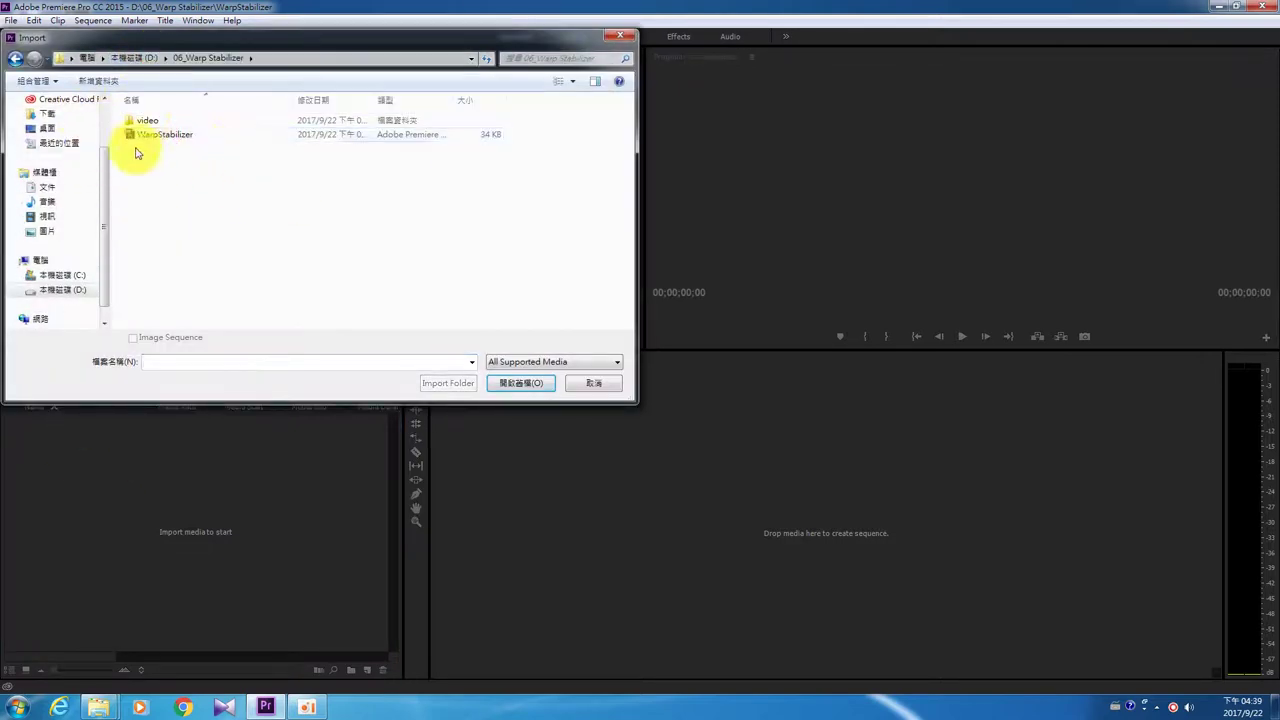
double_click(145, 121)
double_click(161, 137)
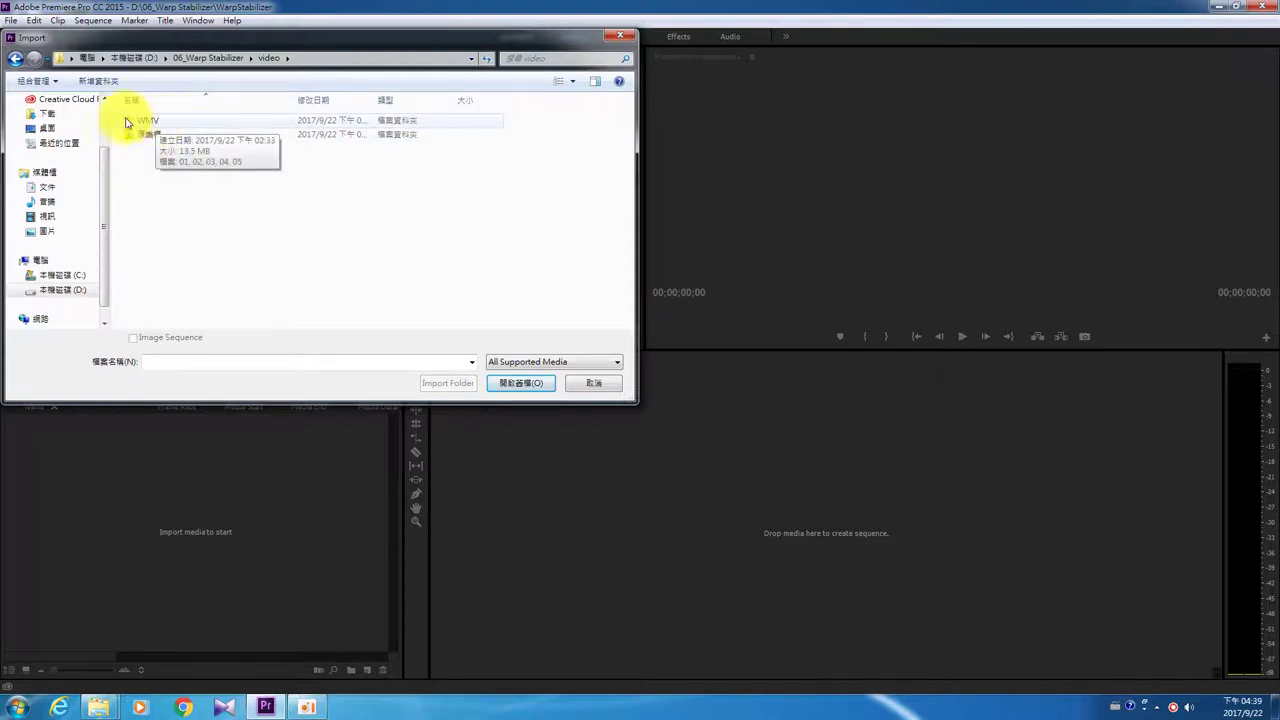
double_click(143, 122)
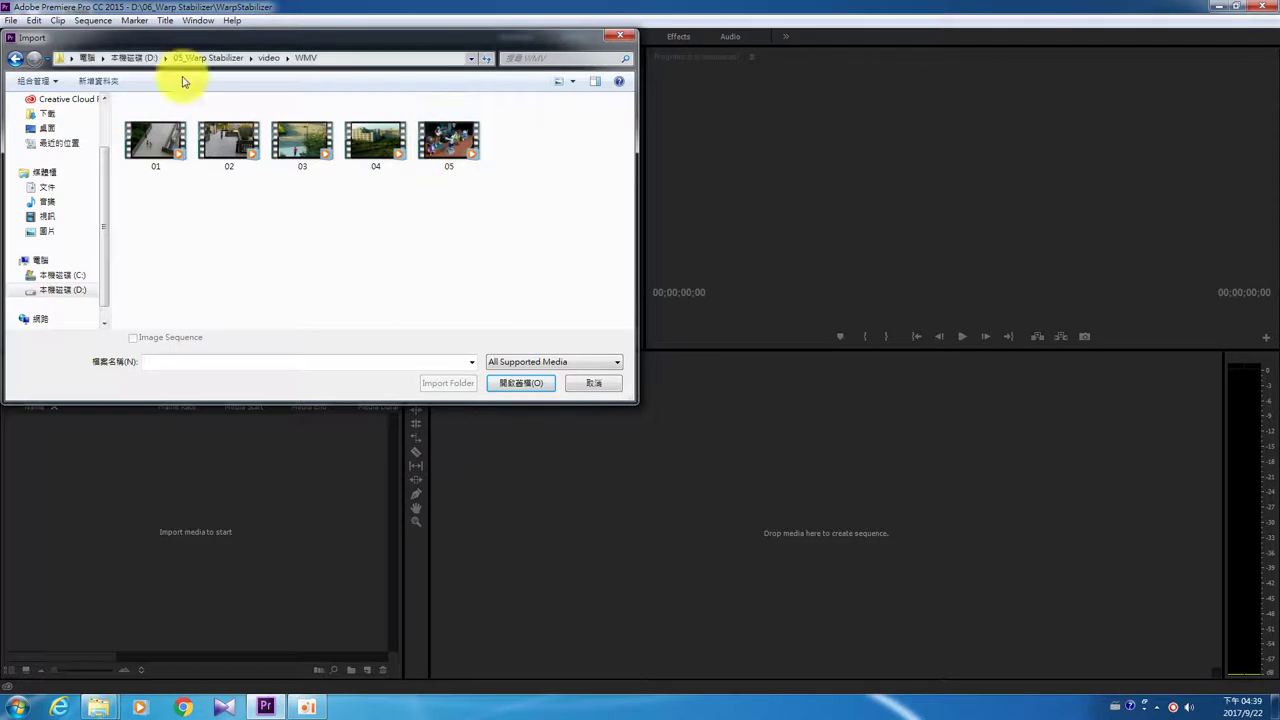
Return to the WMV folder and import clips 01.wmv through 05.wmv.
left_click(14, 57)
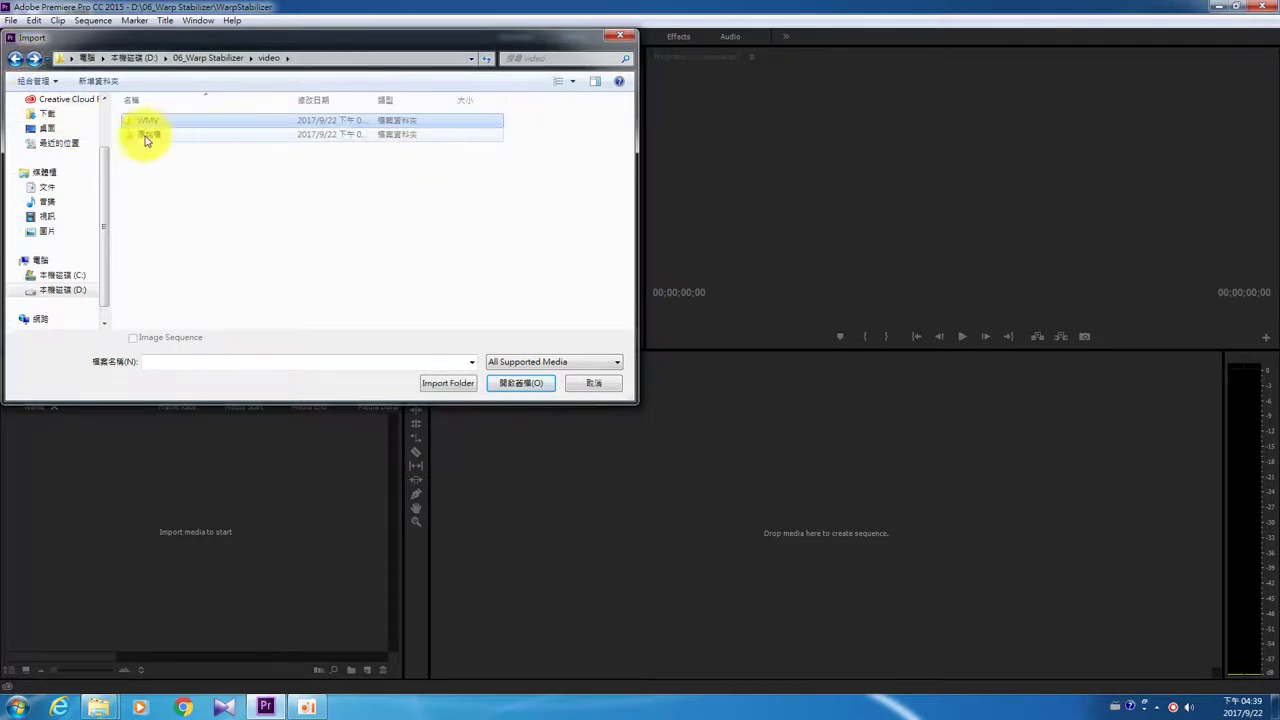
double_click(155, 138)
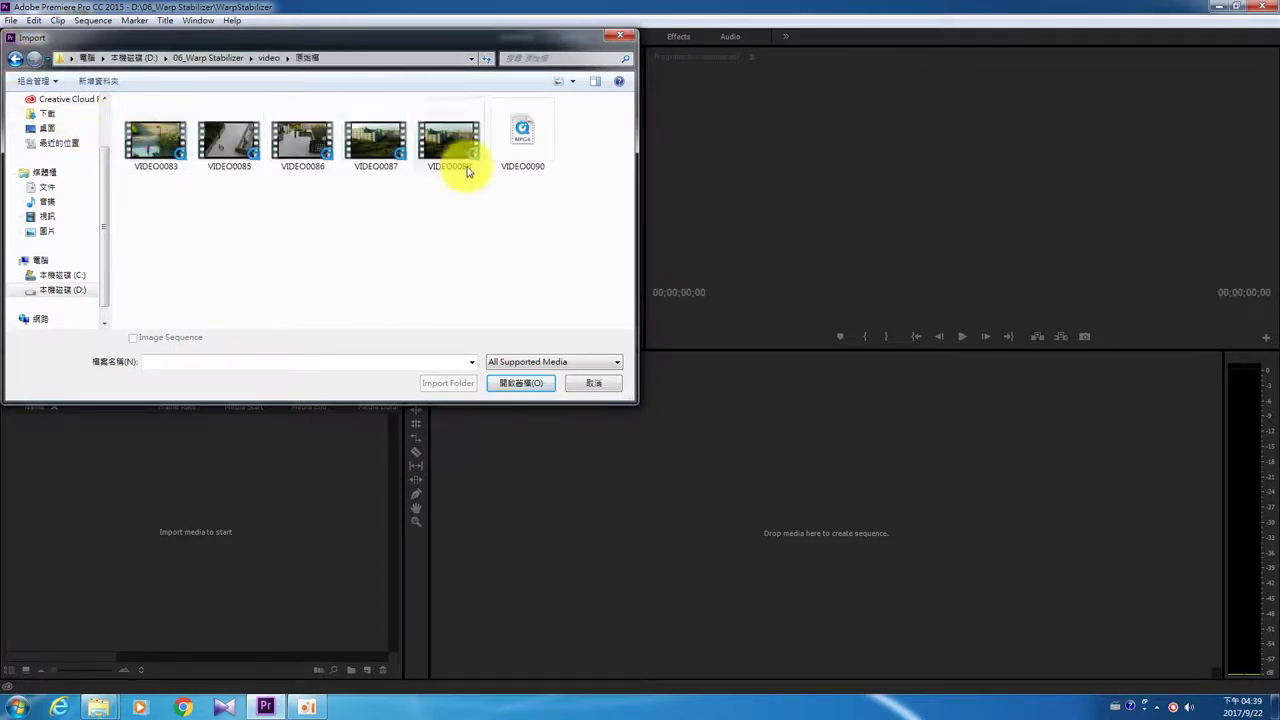
left_click(14, 58)
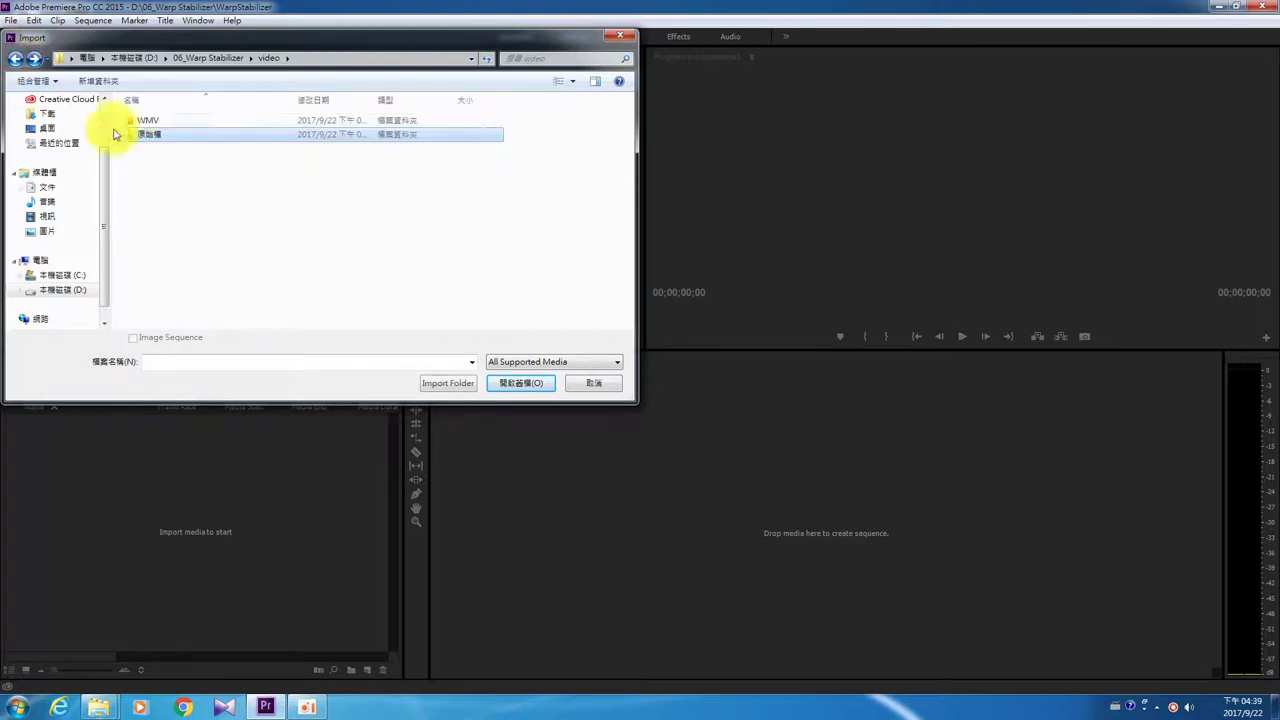
double_click(134, 116)
left_click_drag(466, 192, 175, 130)
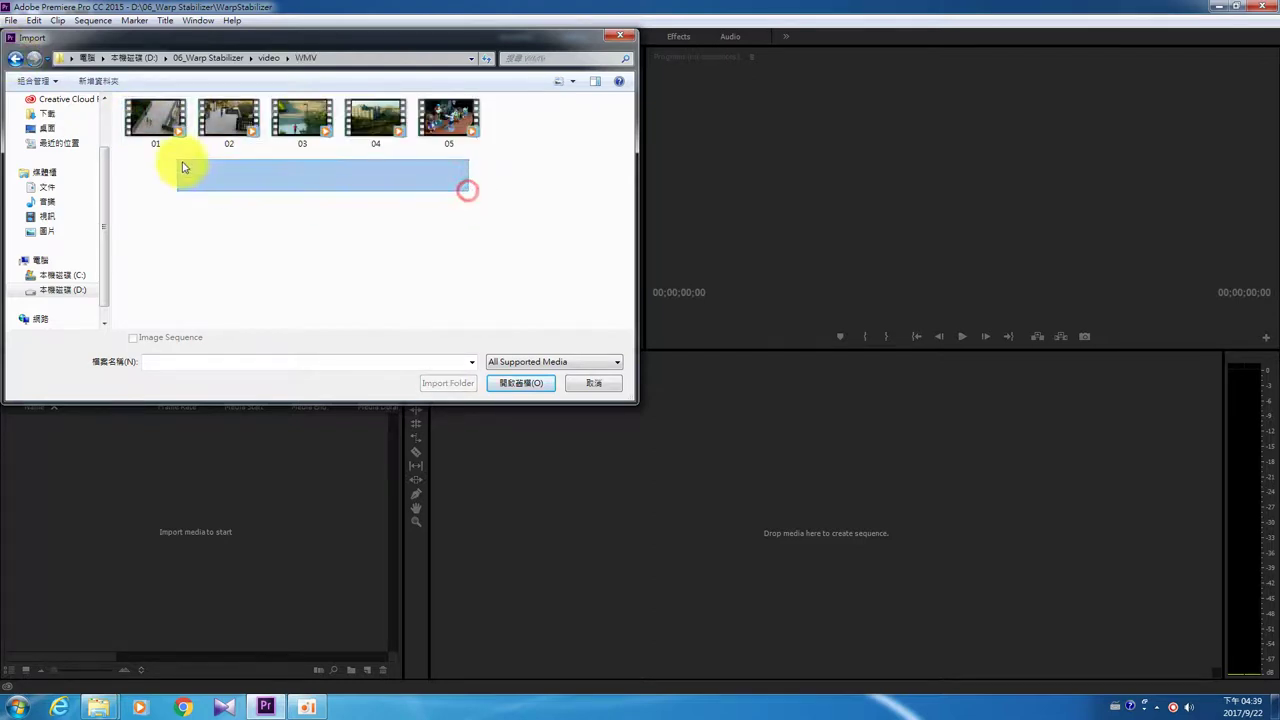
left_click(521, 383)
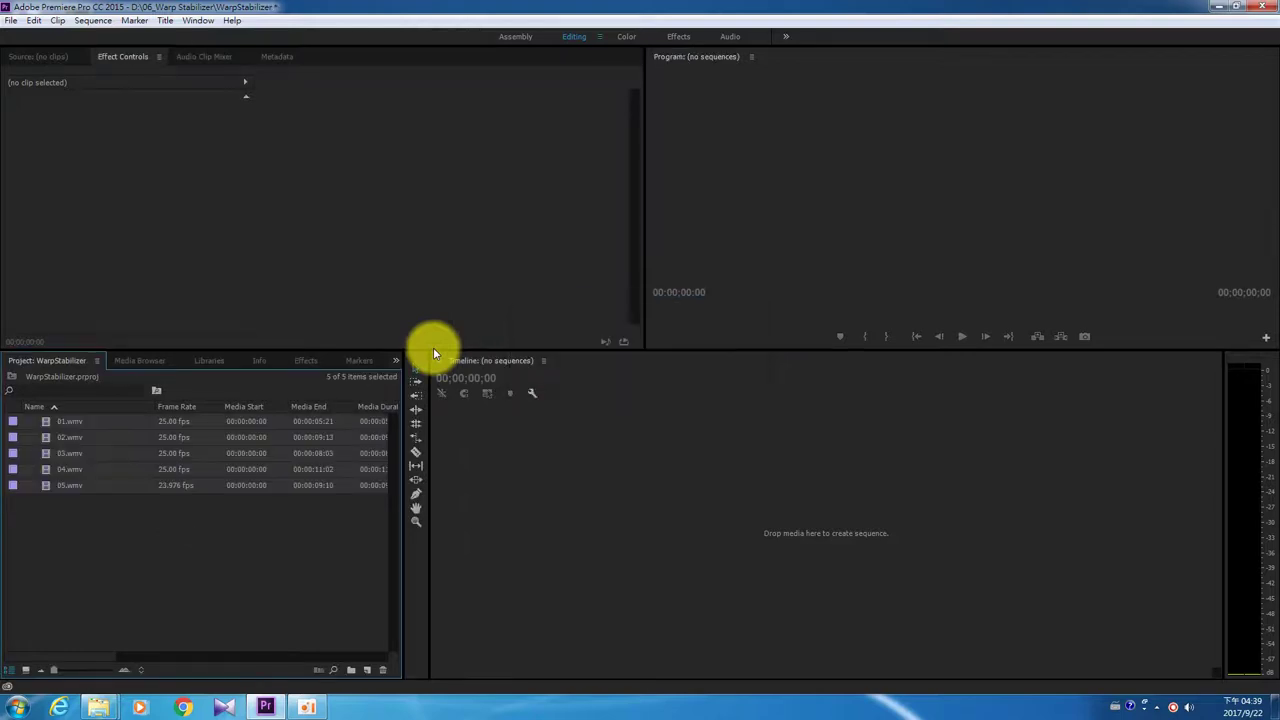
Play 01.wmv in the Source Monitor to see its shake, then reselect the clip.
left_click(100, 570)
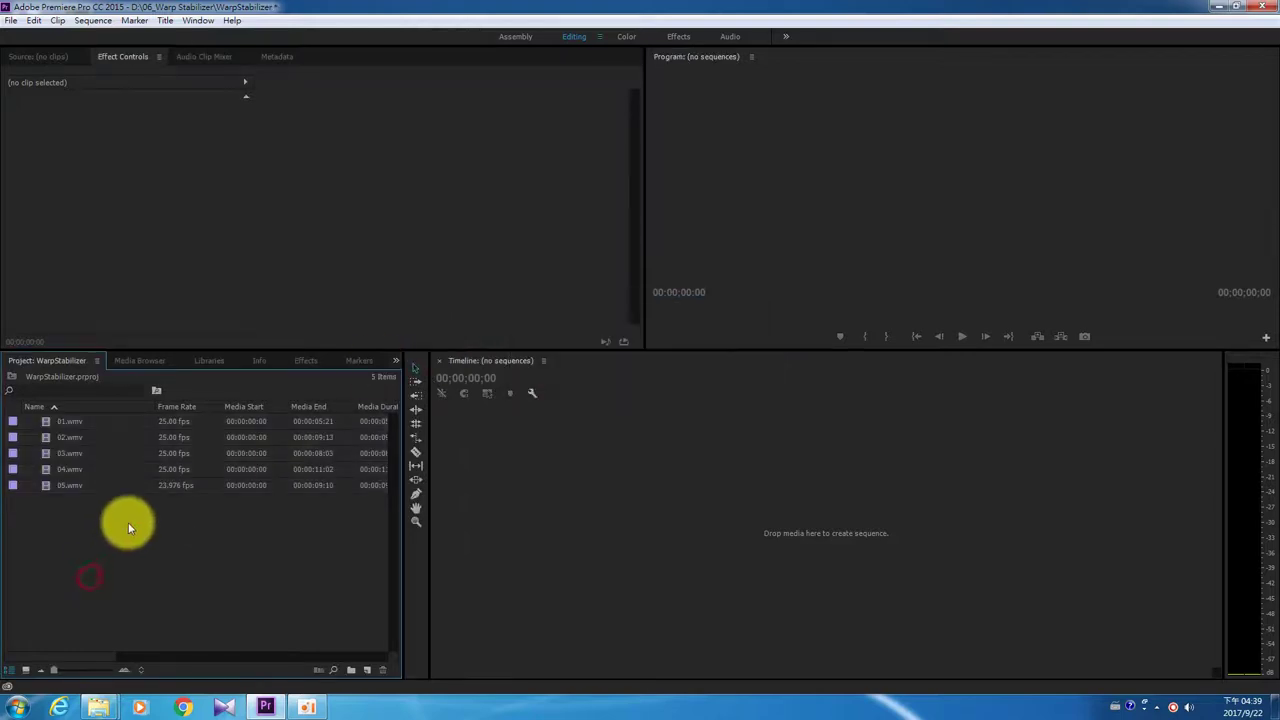
double_click(49, 422)
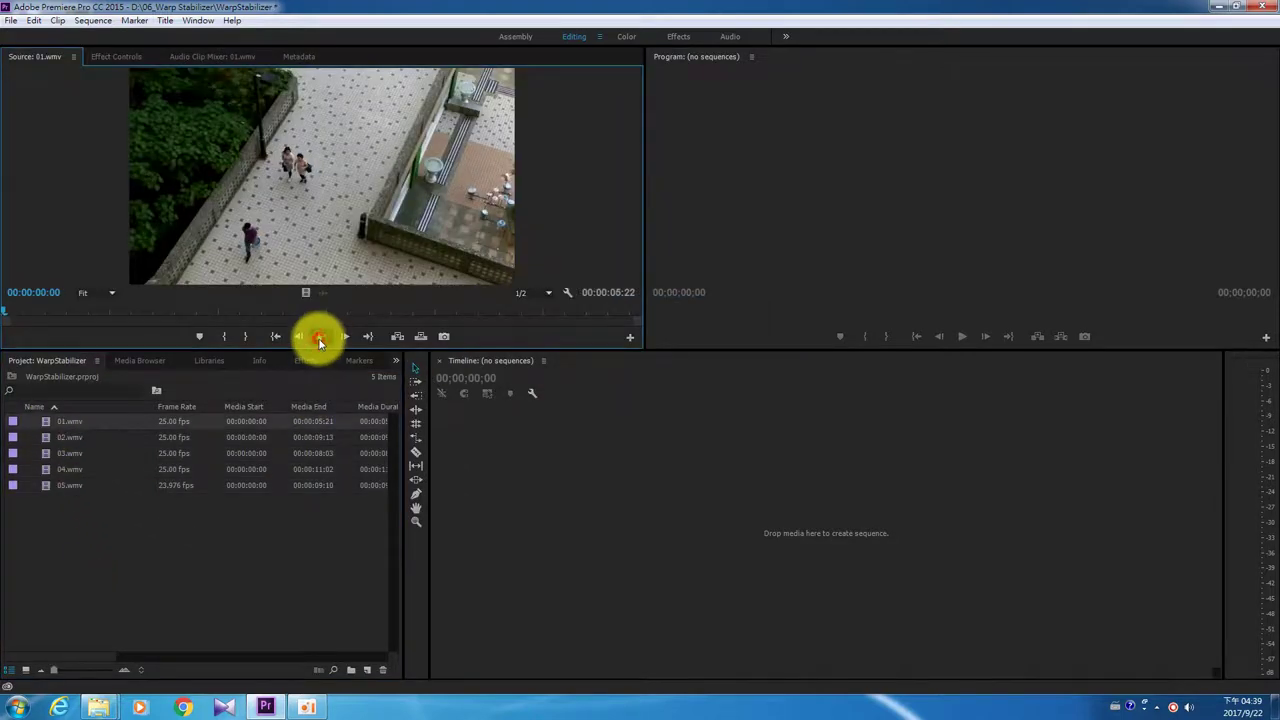
left_click(319, 338)
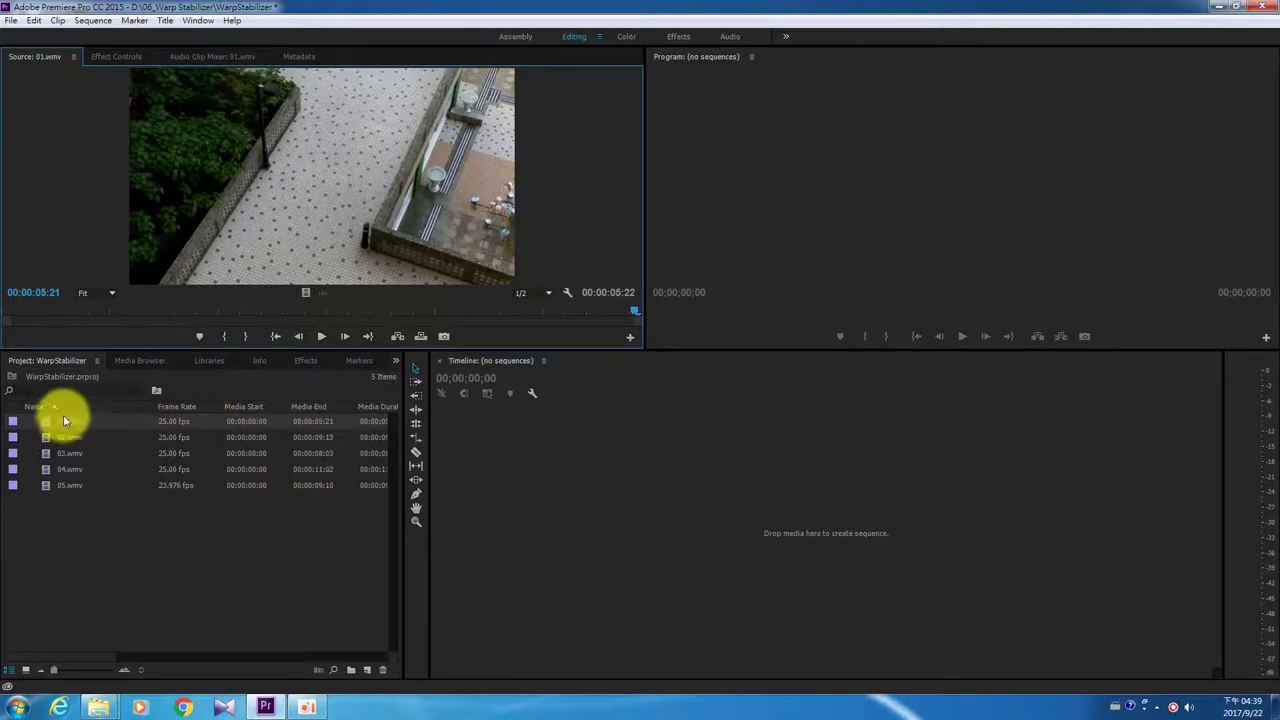
left_click(124, 557)
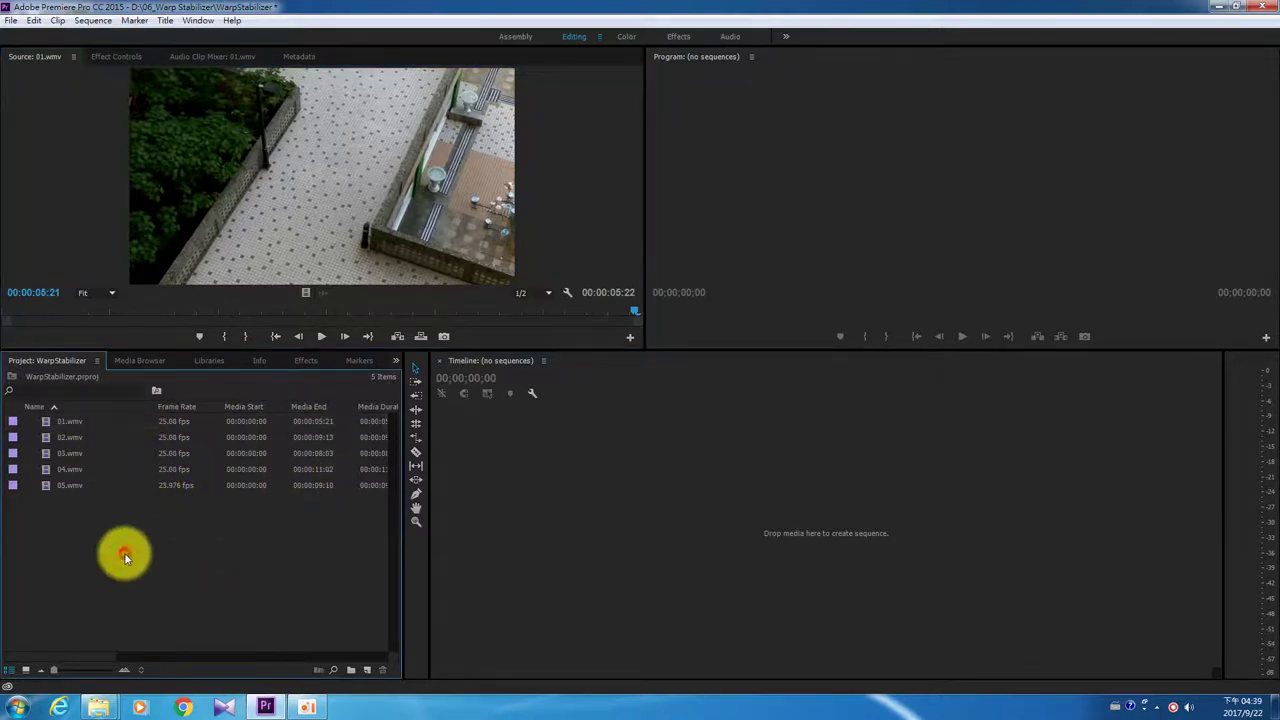
mouse_move(82, 427)
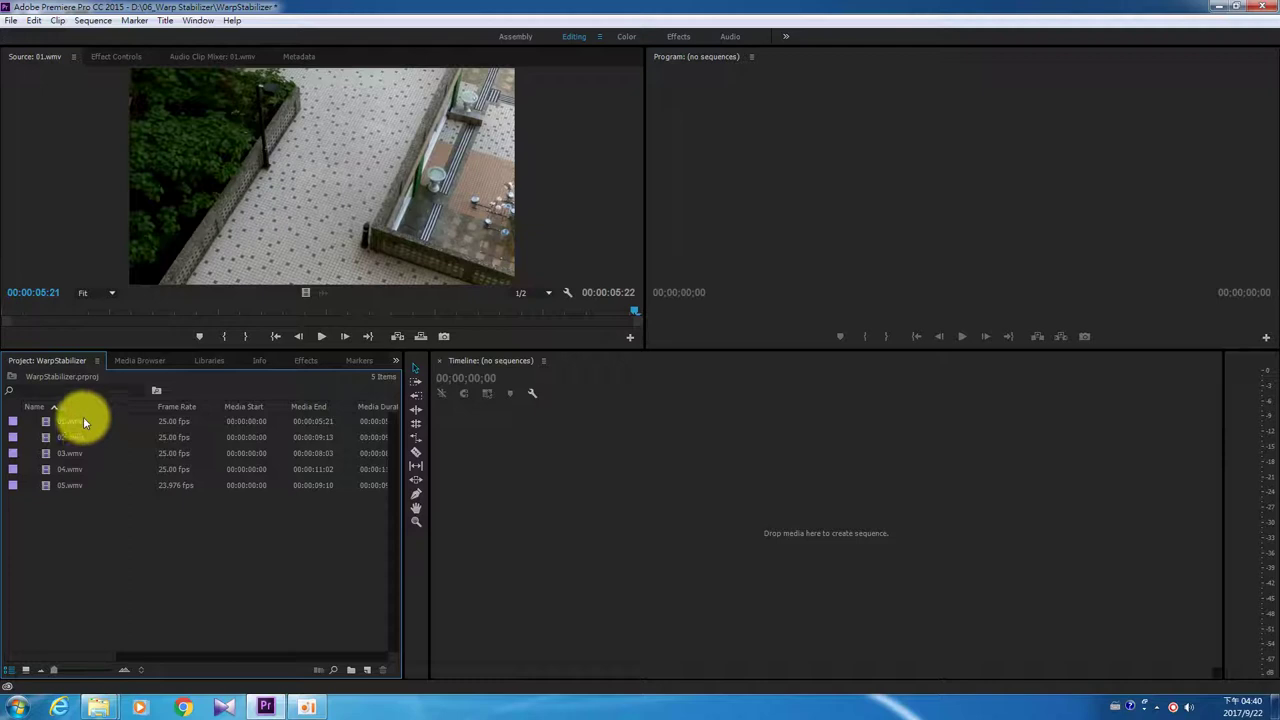
left_click(60, 423)
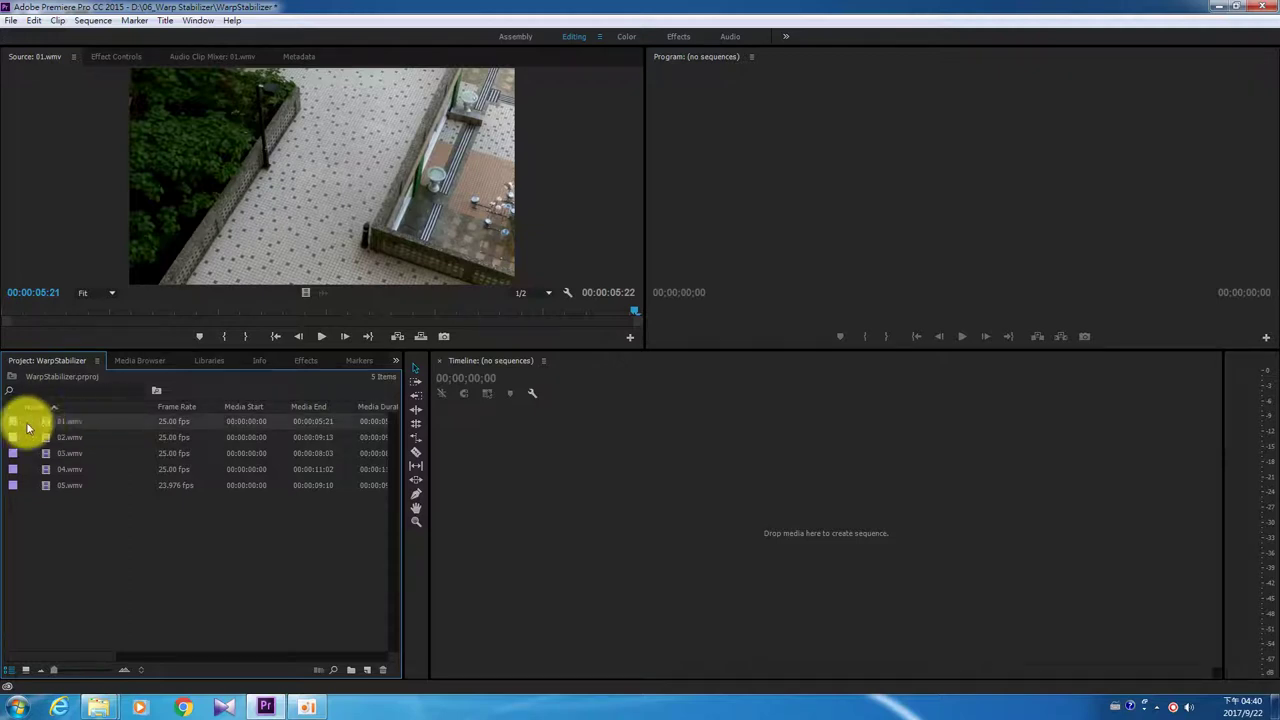
Create sequence 01 from 01.wmv and zoom the timeline to fill the view.
left_click_drag(46, 423, 370, 676)
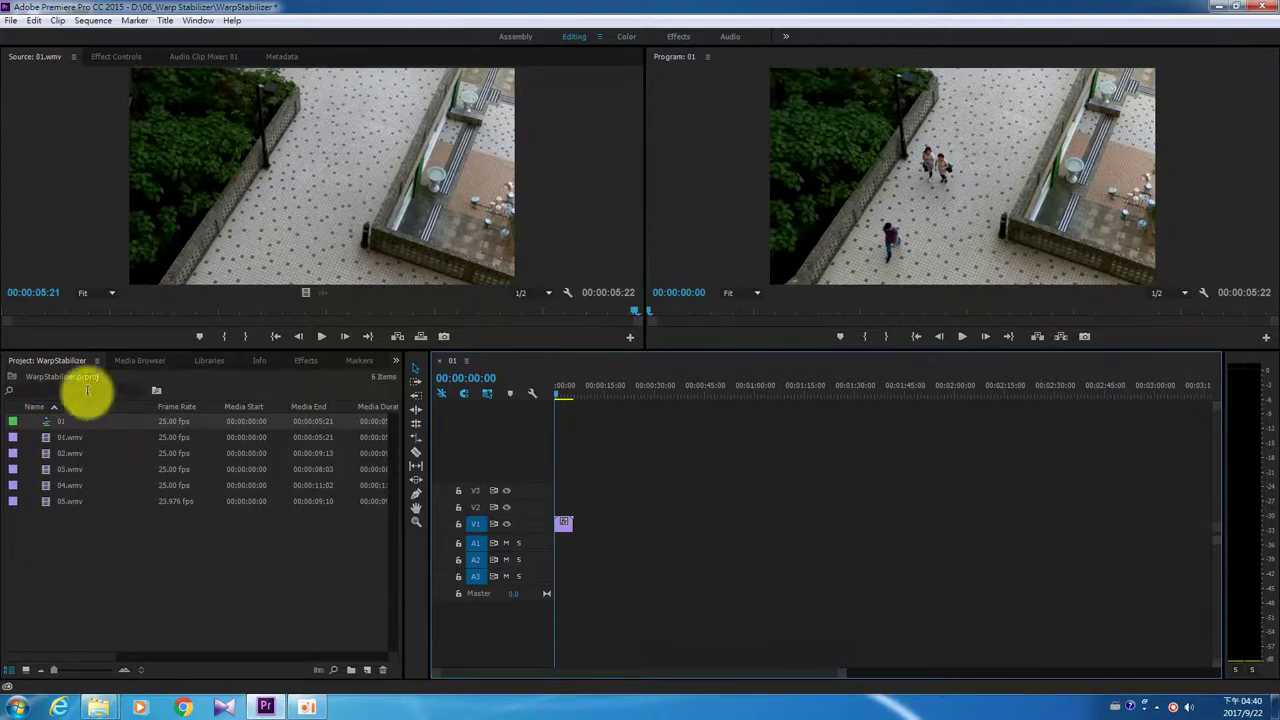
left_click_drag(868, 671, 698, 683)
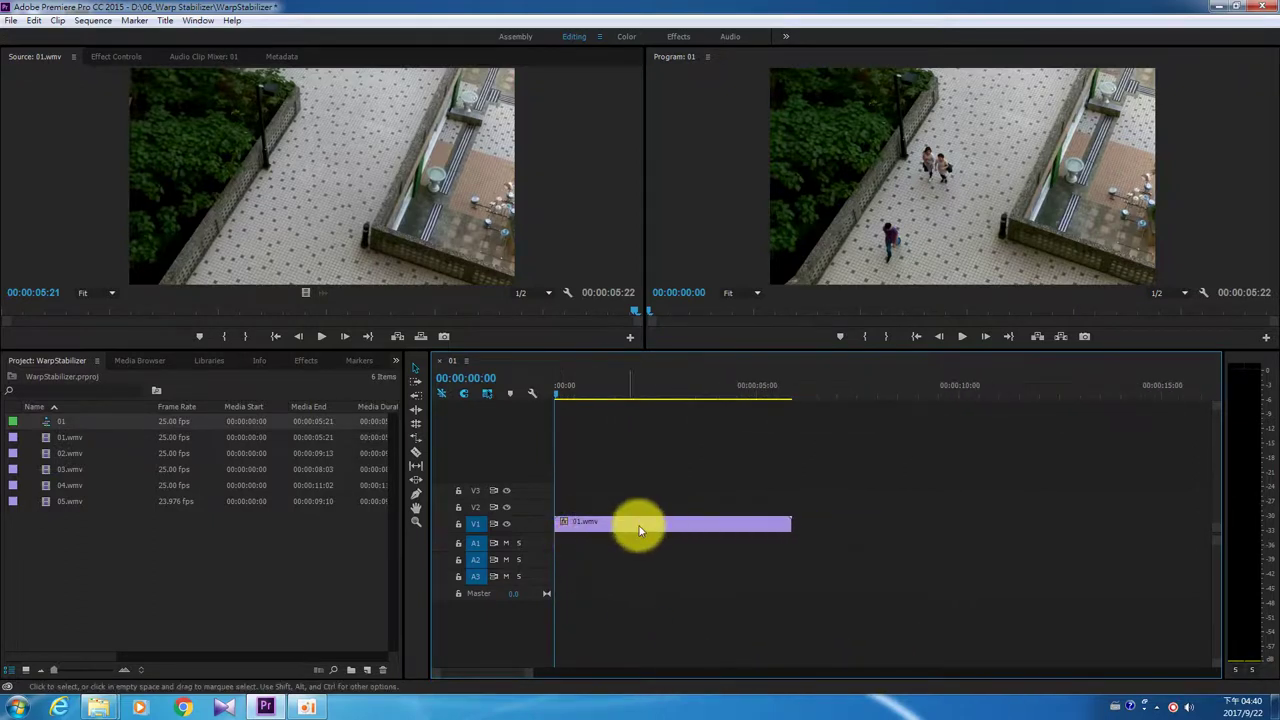
left_click(306, 360)
Search effects for 'war' and drag Warp Stabilizer onto the 01.wmv clip.
left_click(68, 378)
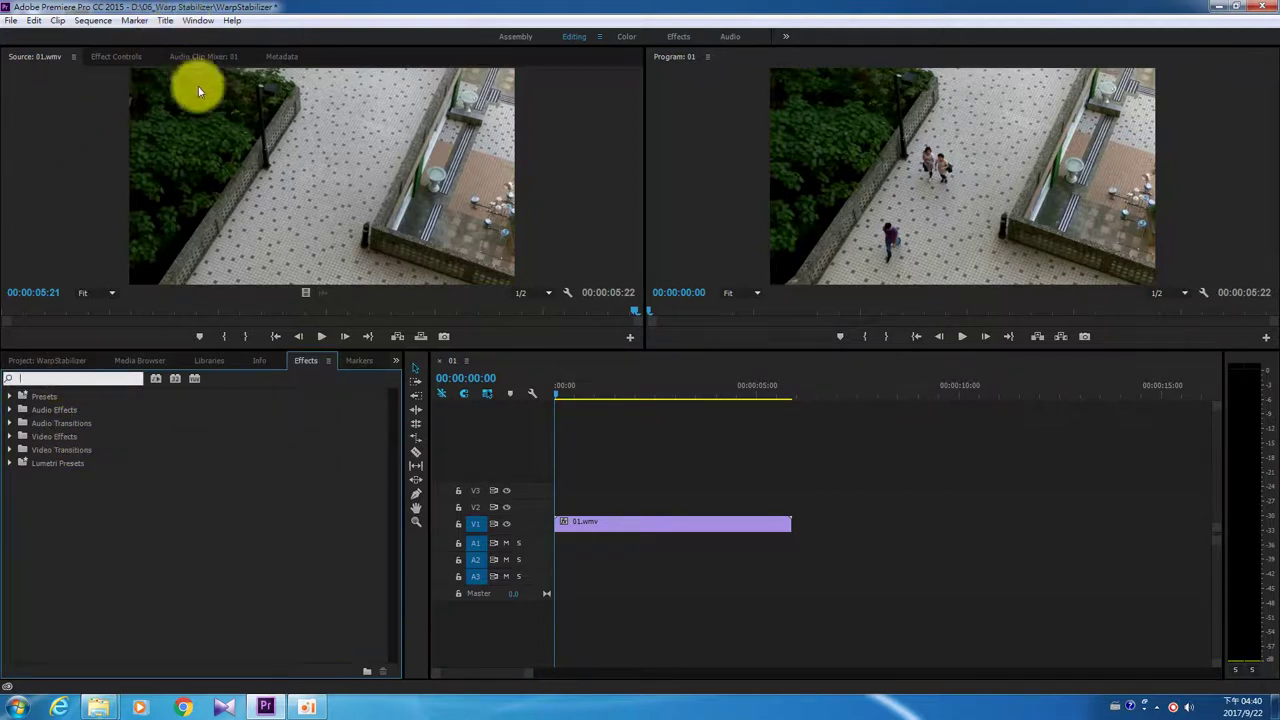
type("w")
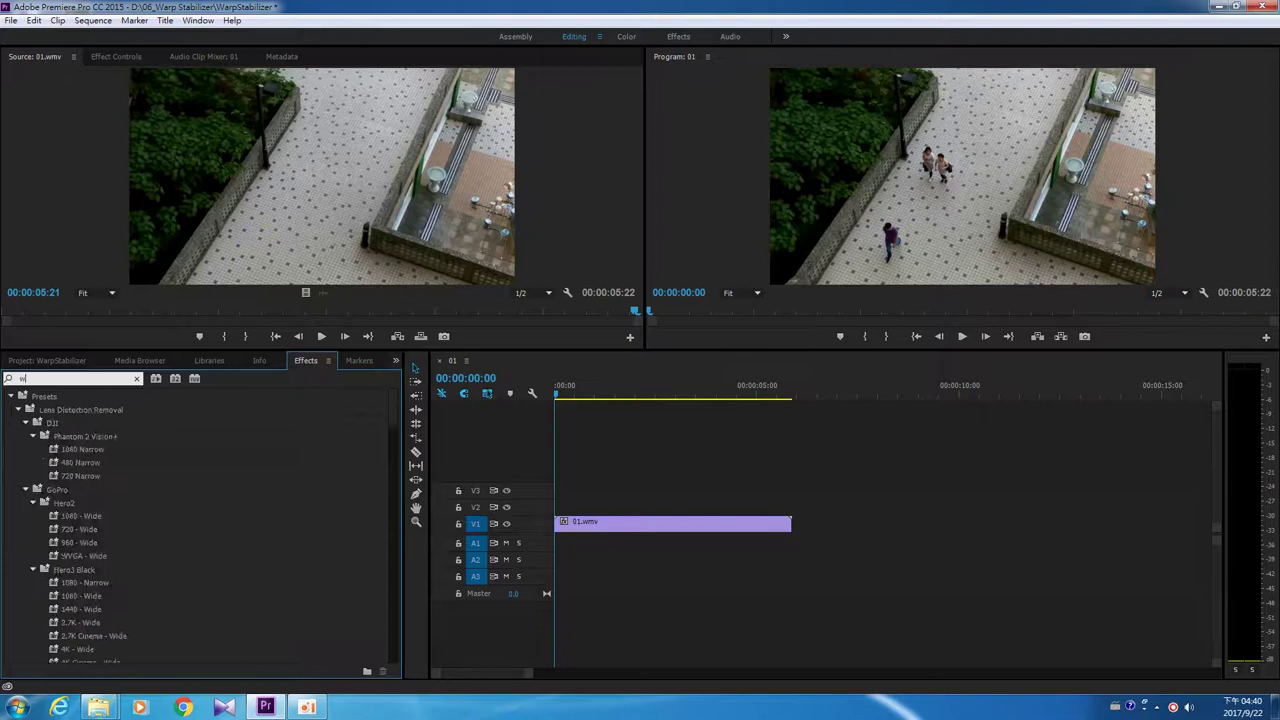
type("ar")
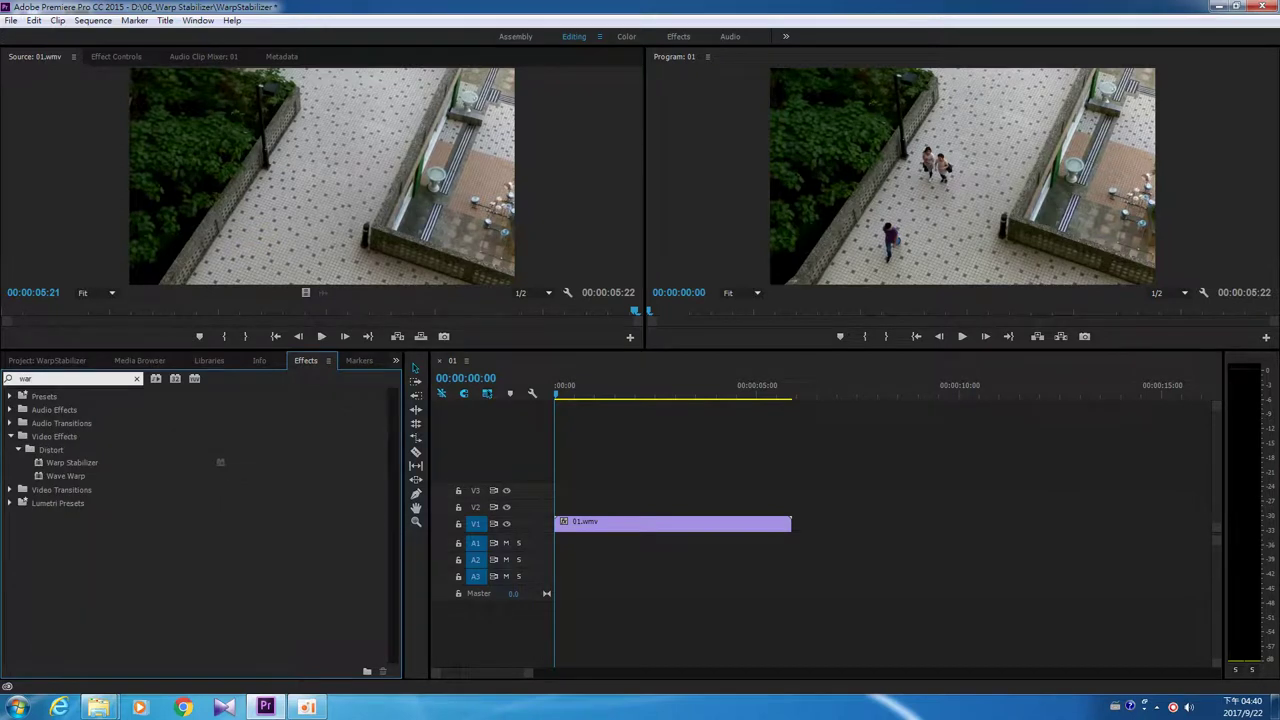
left_click(84, 463)
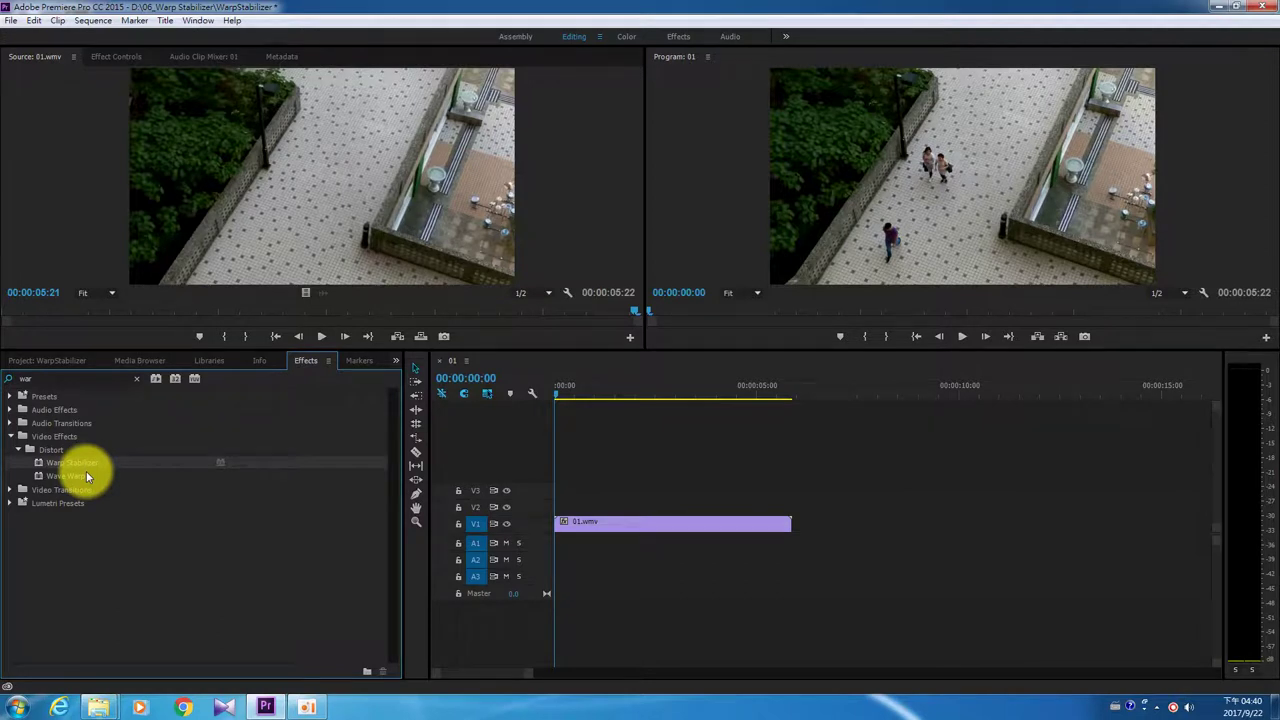
left_click_drag(82, 462, 629, 521)
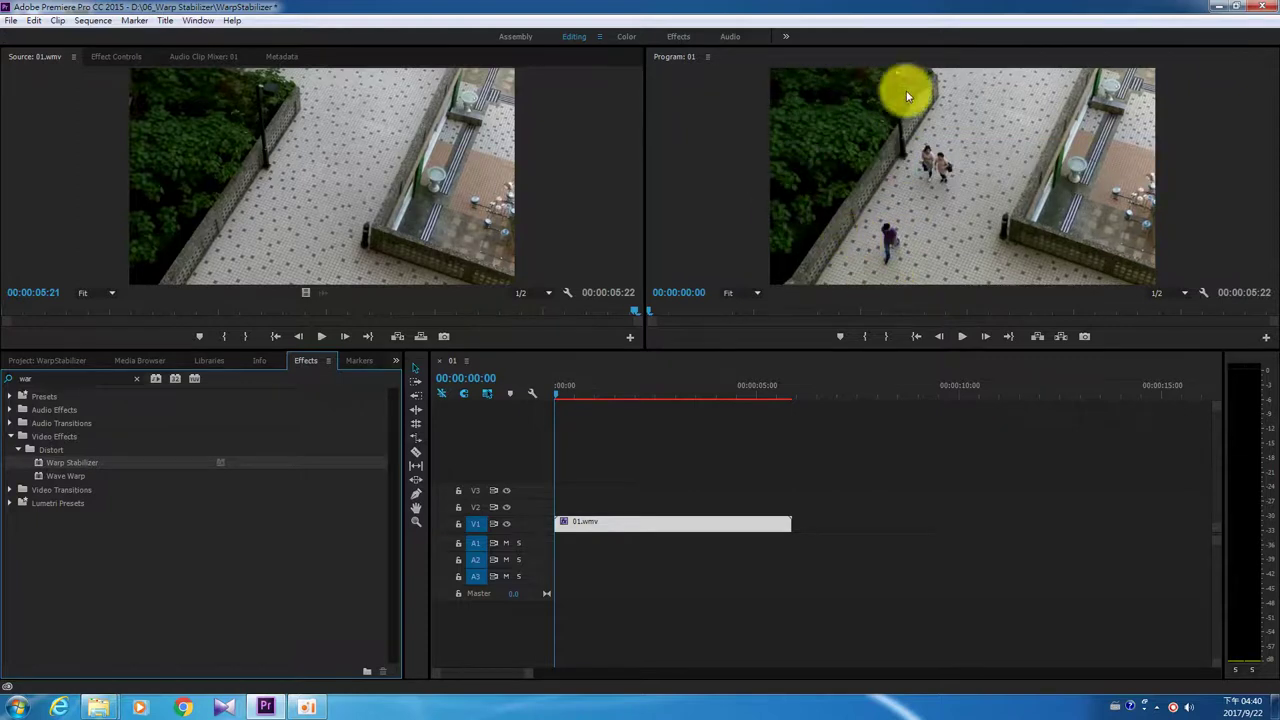
left_click(963, 337)
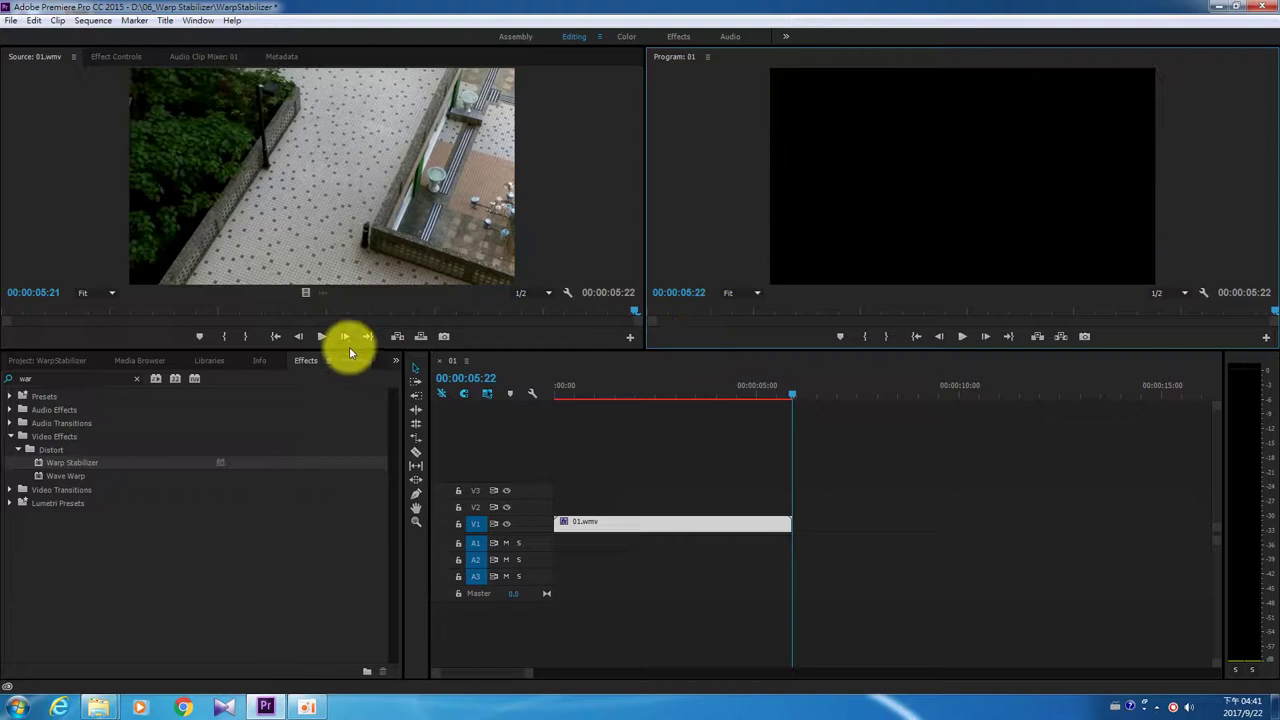
left_click(322, 338)
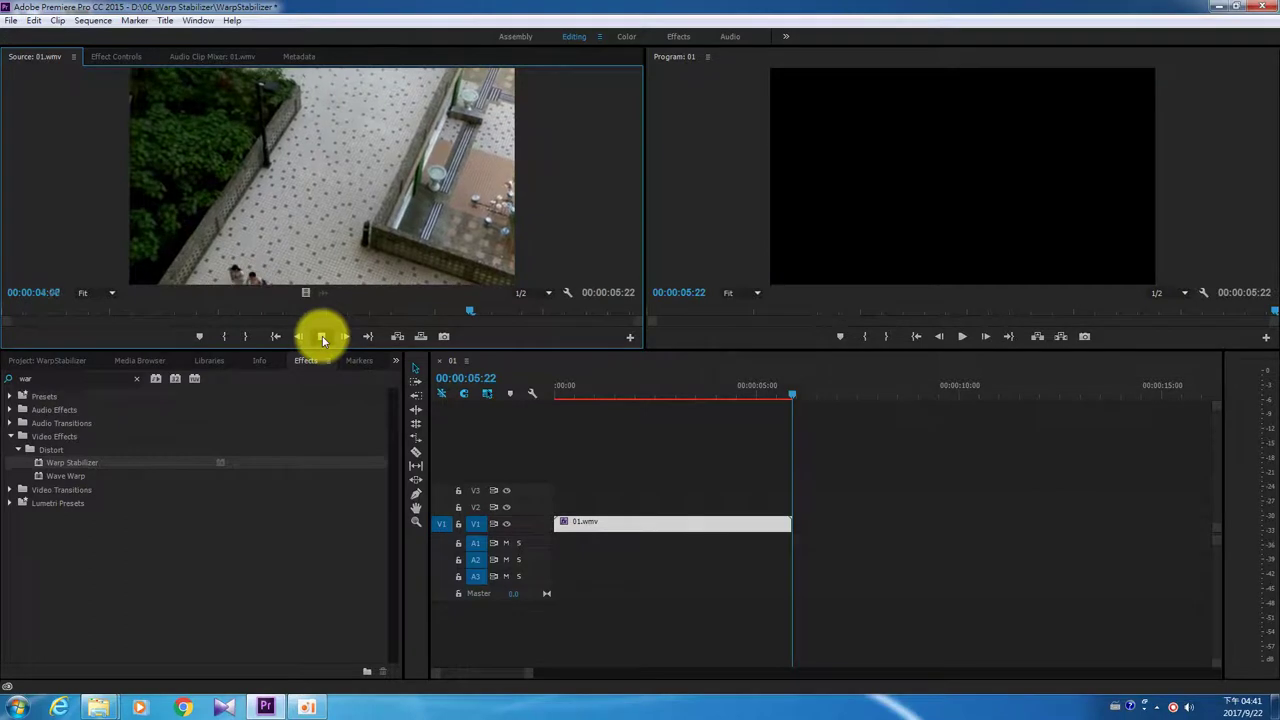
left_click(322, 338)
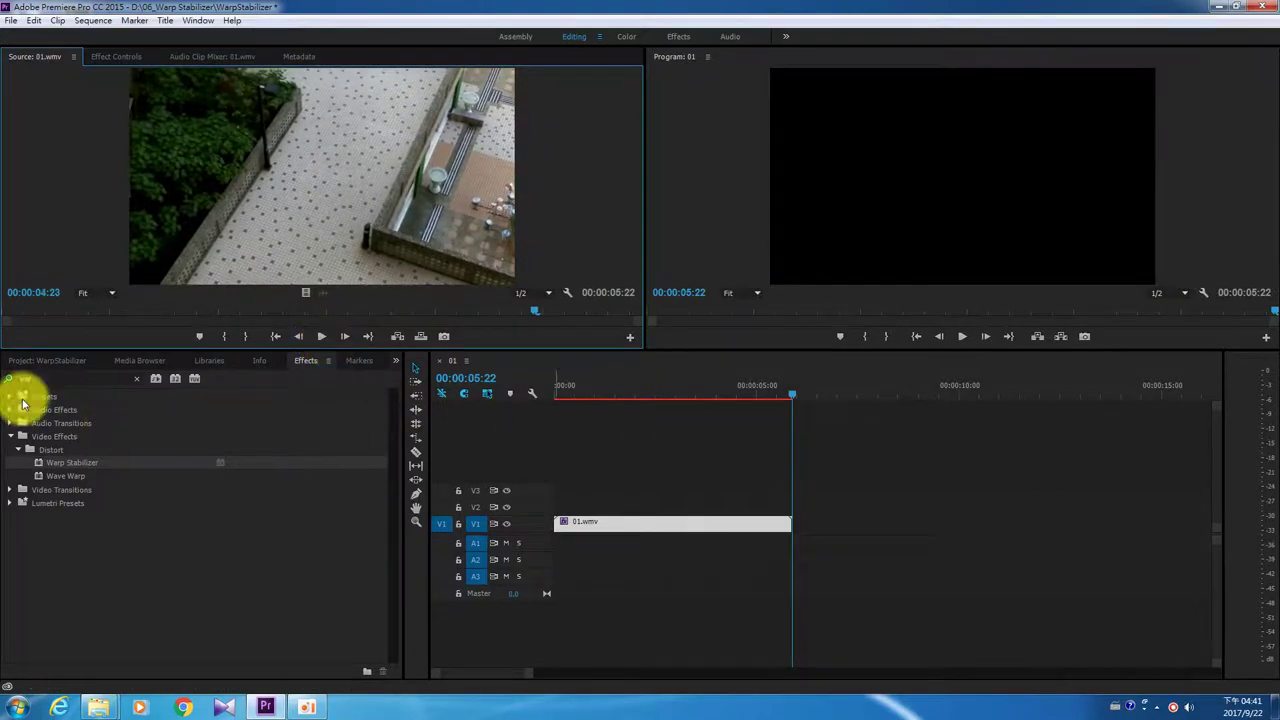
Build sequence 02 from 02.wmv, zoom the timeline, and drag Warp Stabilizer onto the clip.
left_click(45, 360)
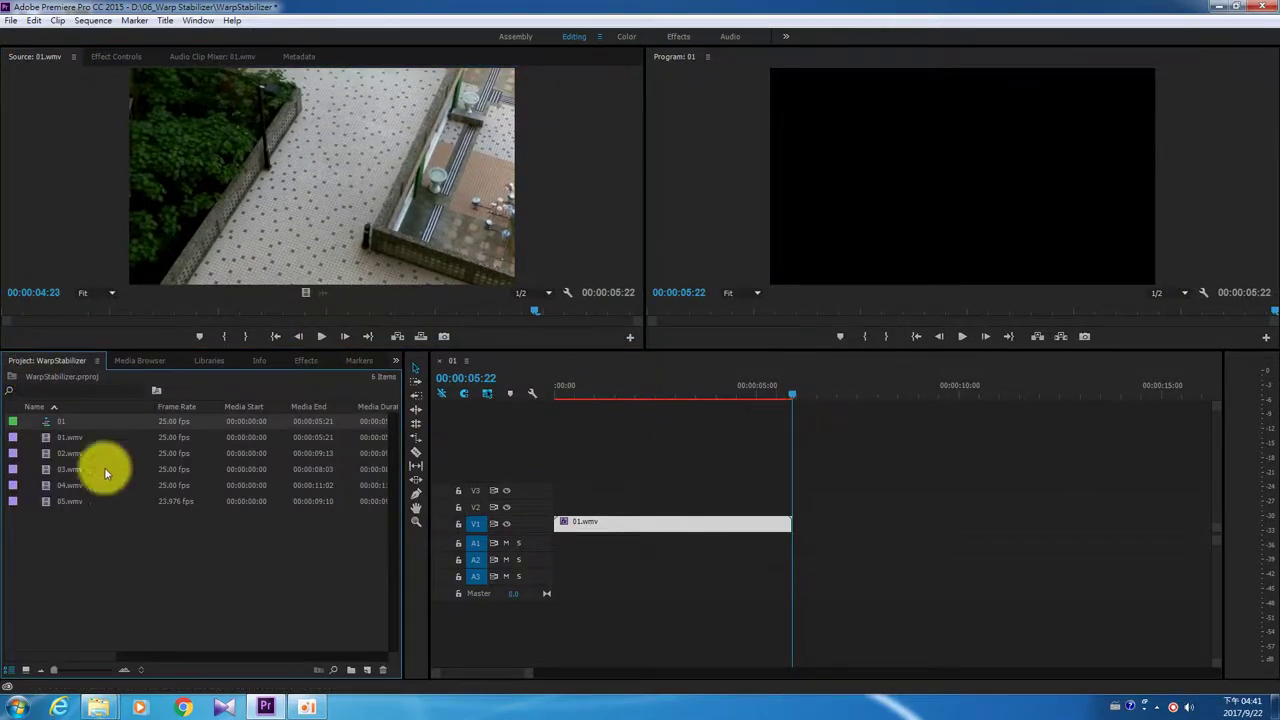
left_click(43, 457)
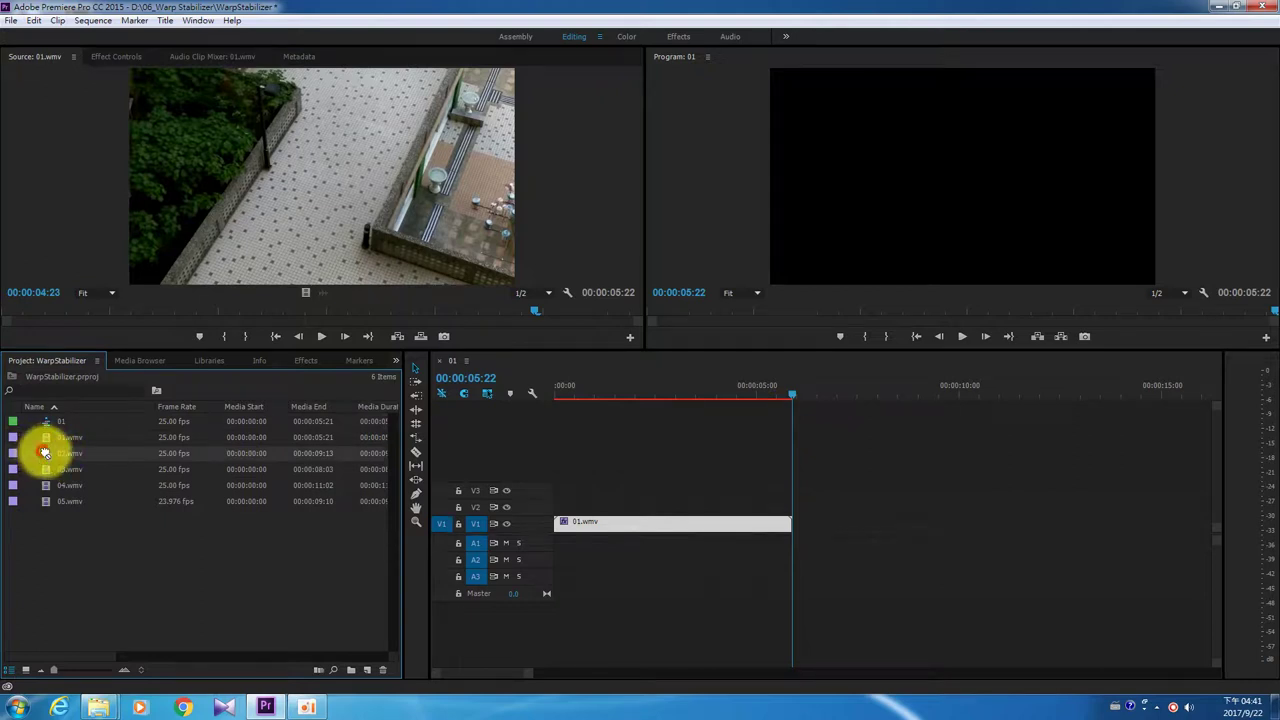
left_click_drag(44, 453, 368, 672)
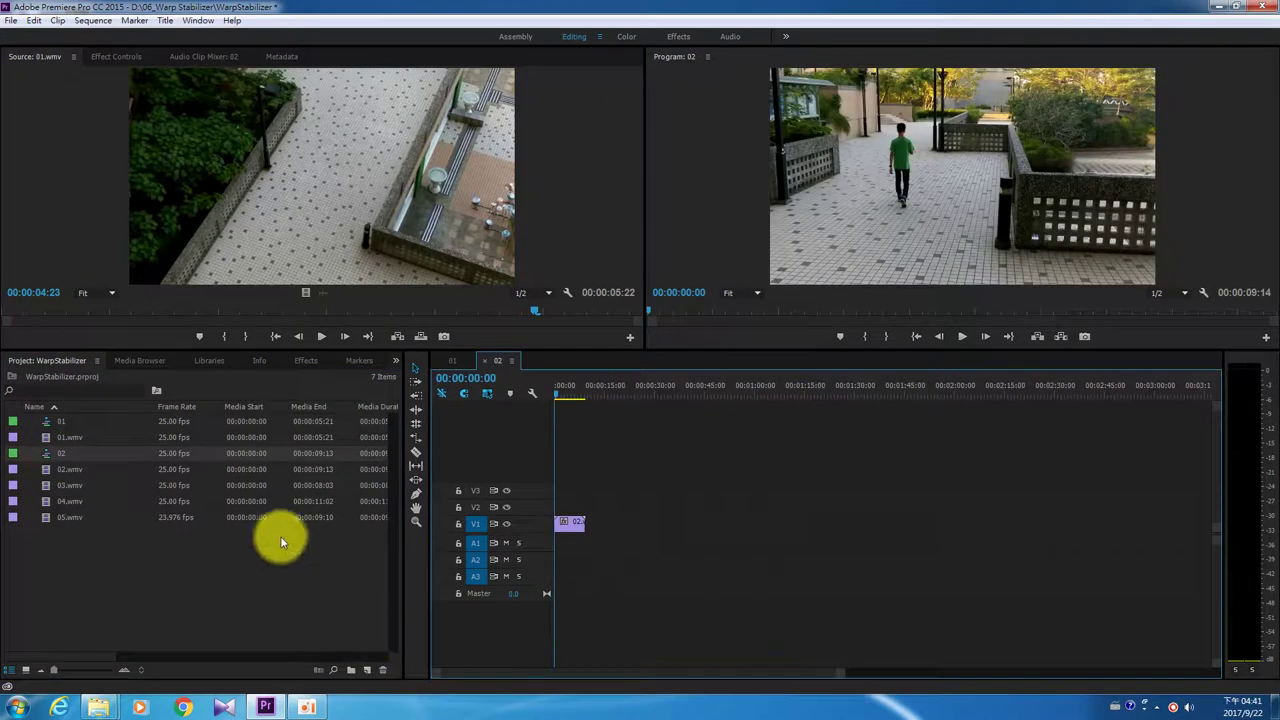
left_click_drag(843, 672, 714, 674)
left_click(304, 360)
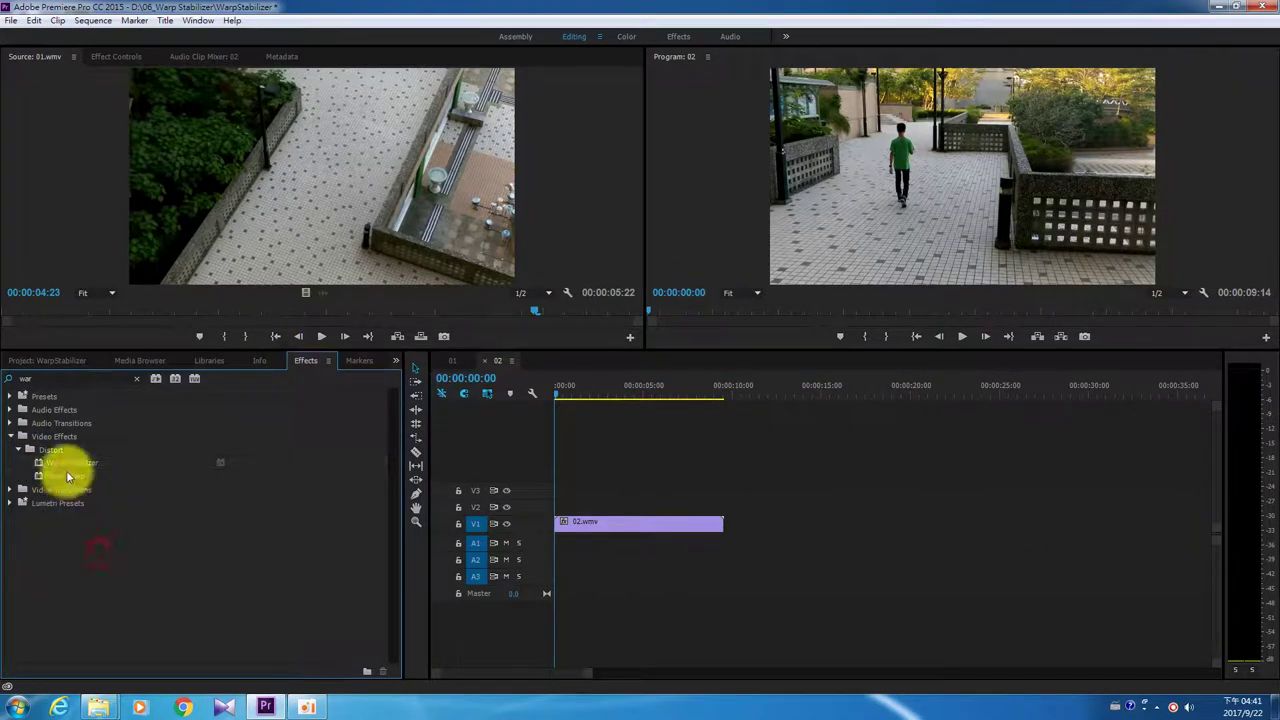
left_click_drag(54, 462, 600, 523)
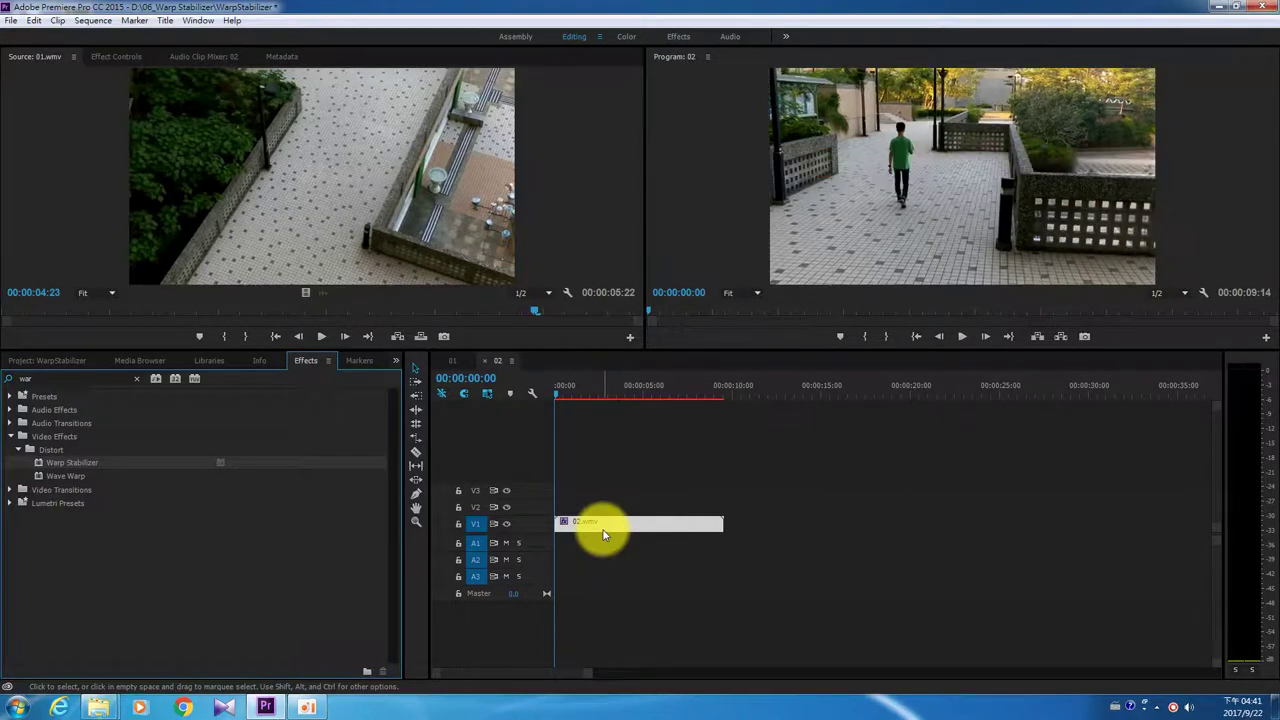
Play stabilized sequence 02, then play the original 02.wmv in the Source Monitor to compare.
left_click(960, 341)
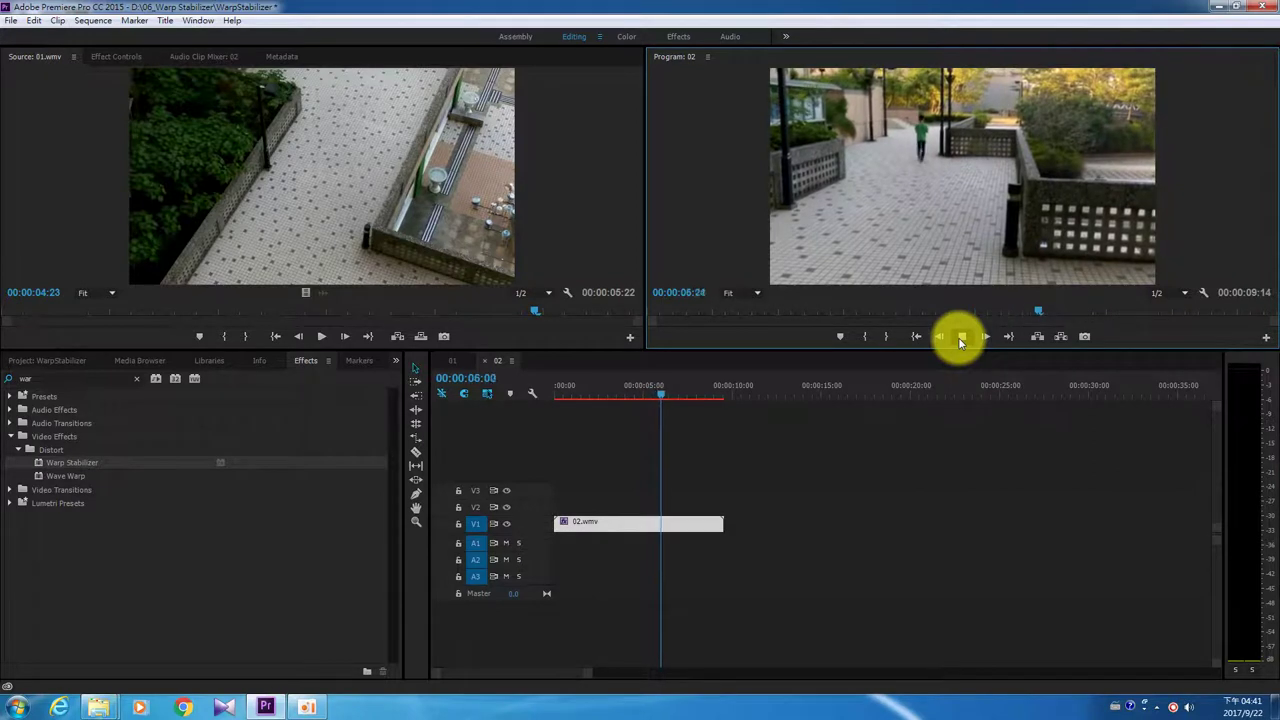
left_click(960, 337)
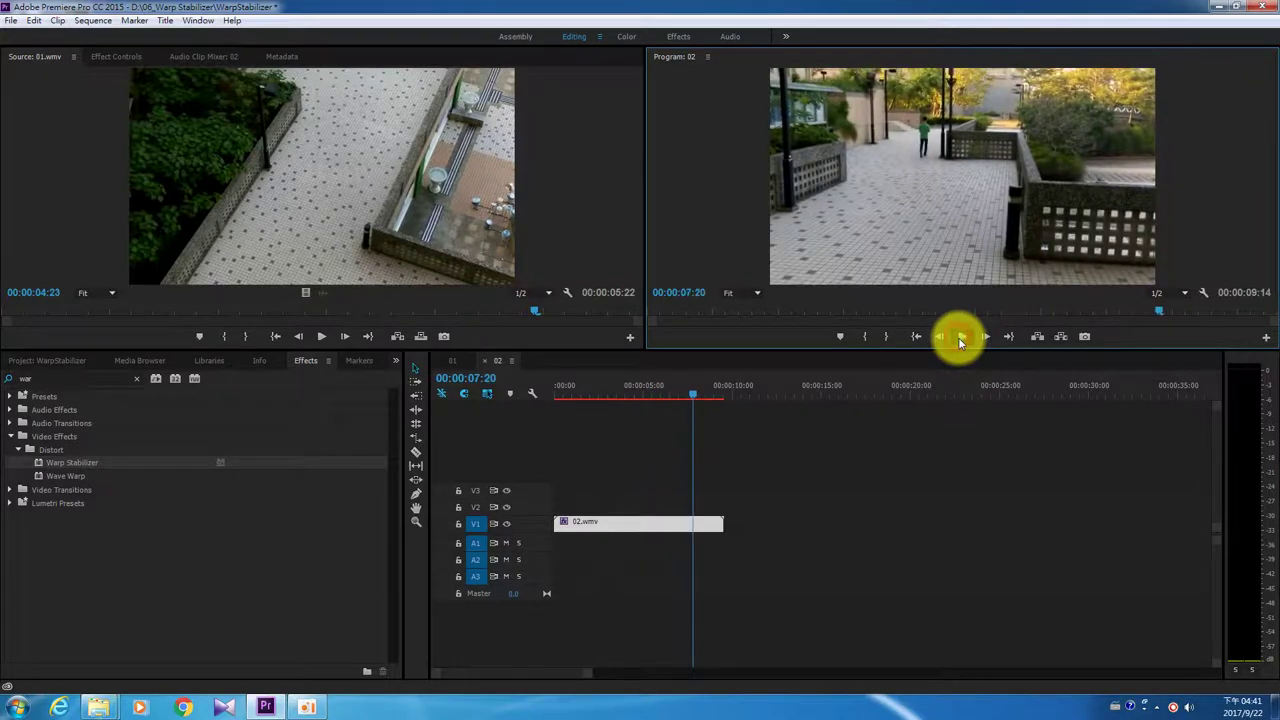
left_click(62, 360)
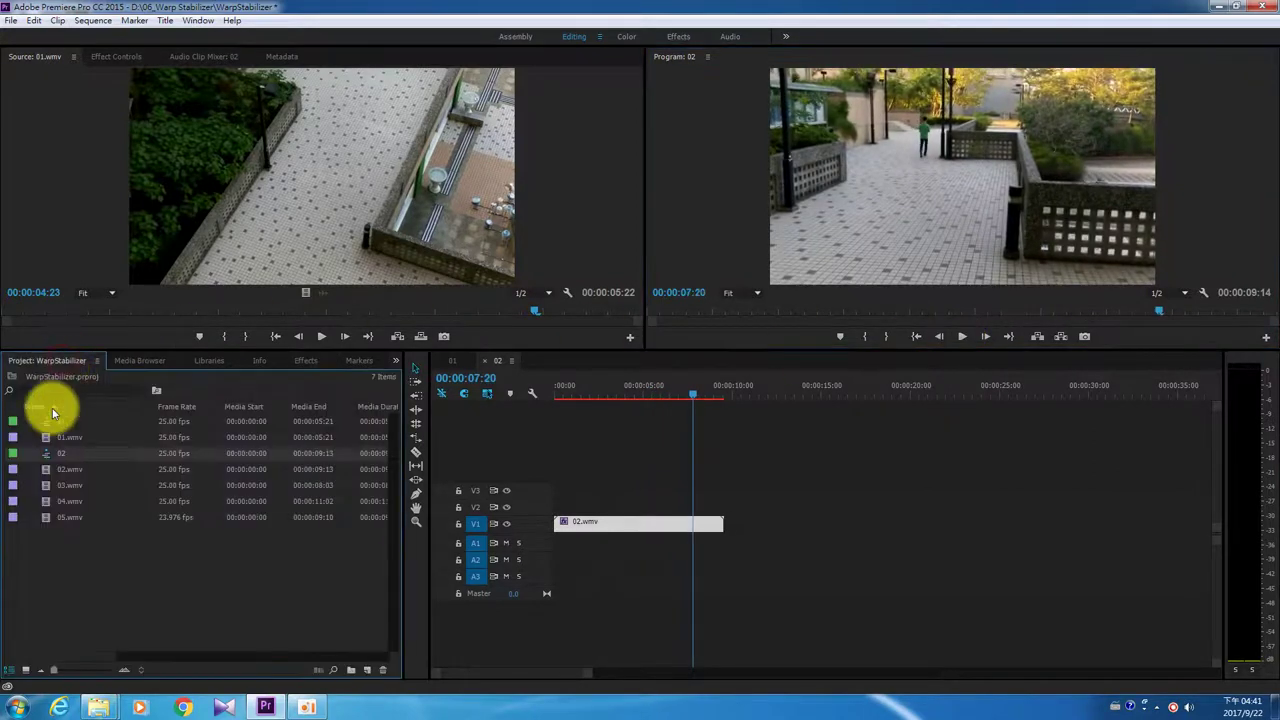
double_click(46, 467)
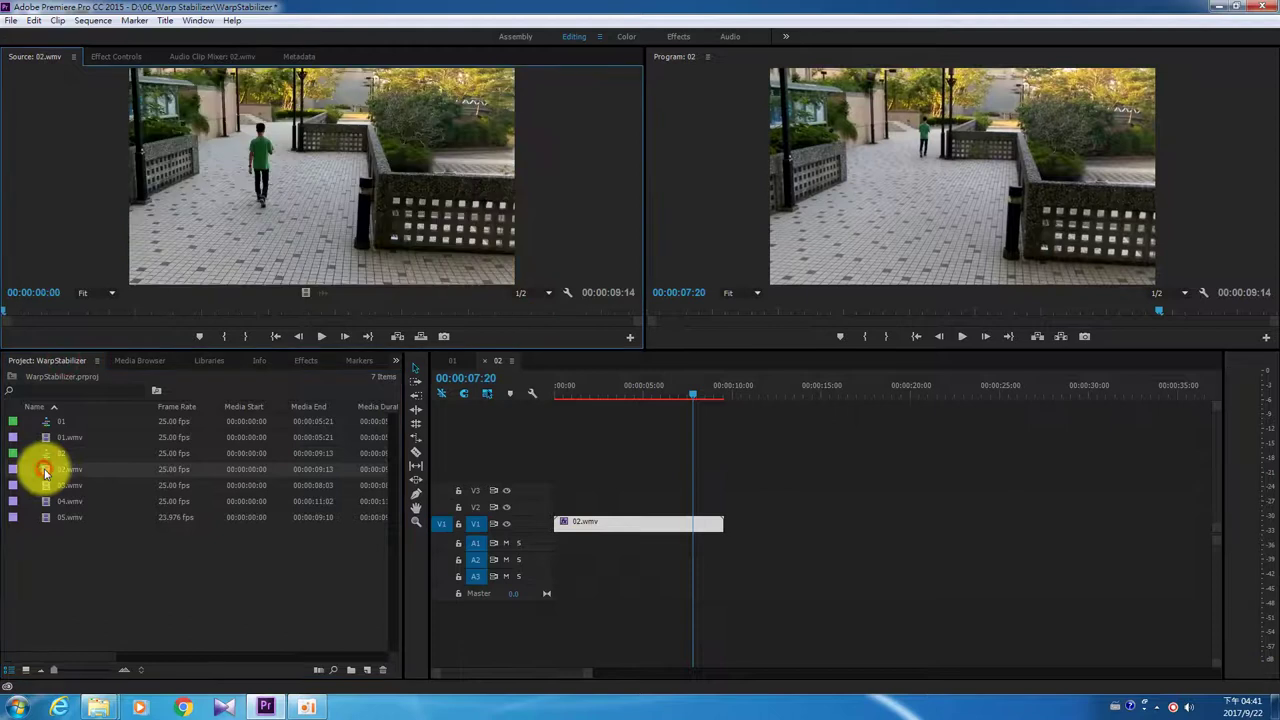
left_click(321, 336)
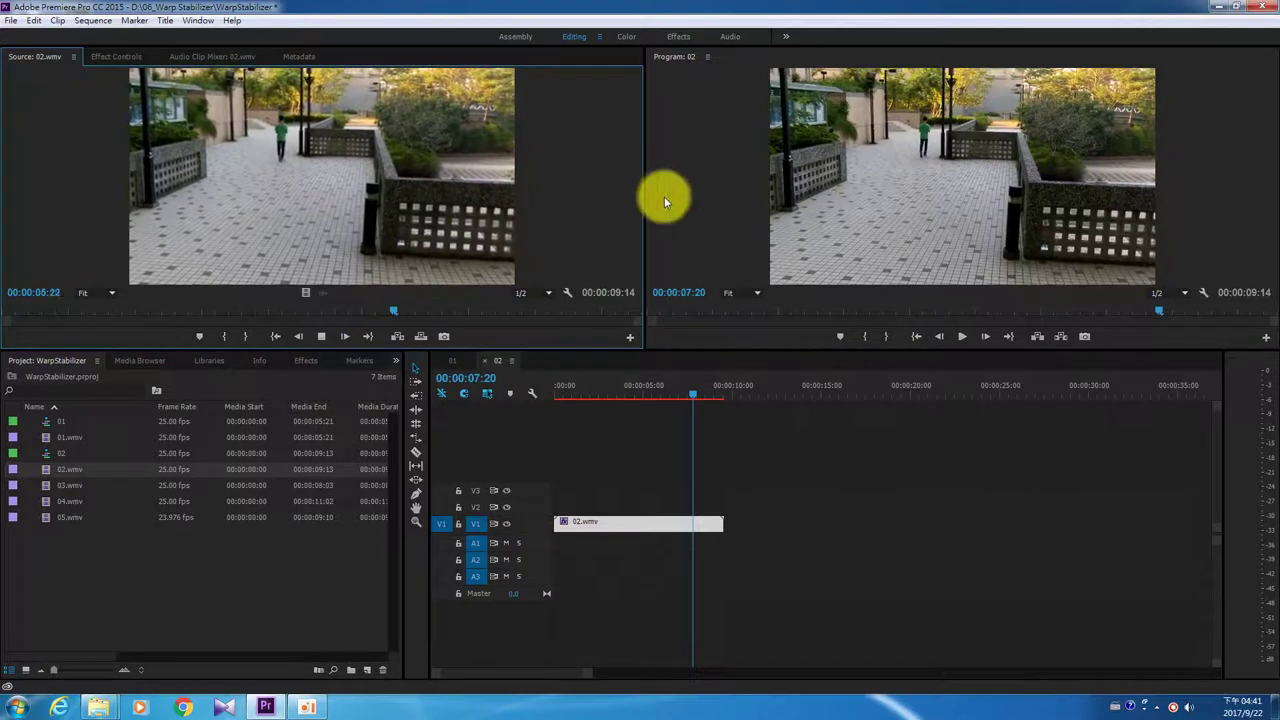
left_click(320, 340)
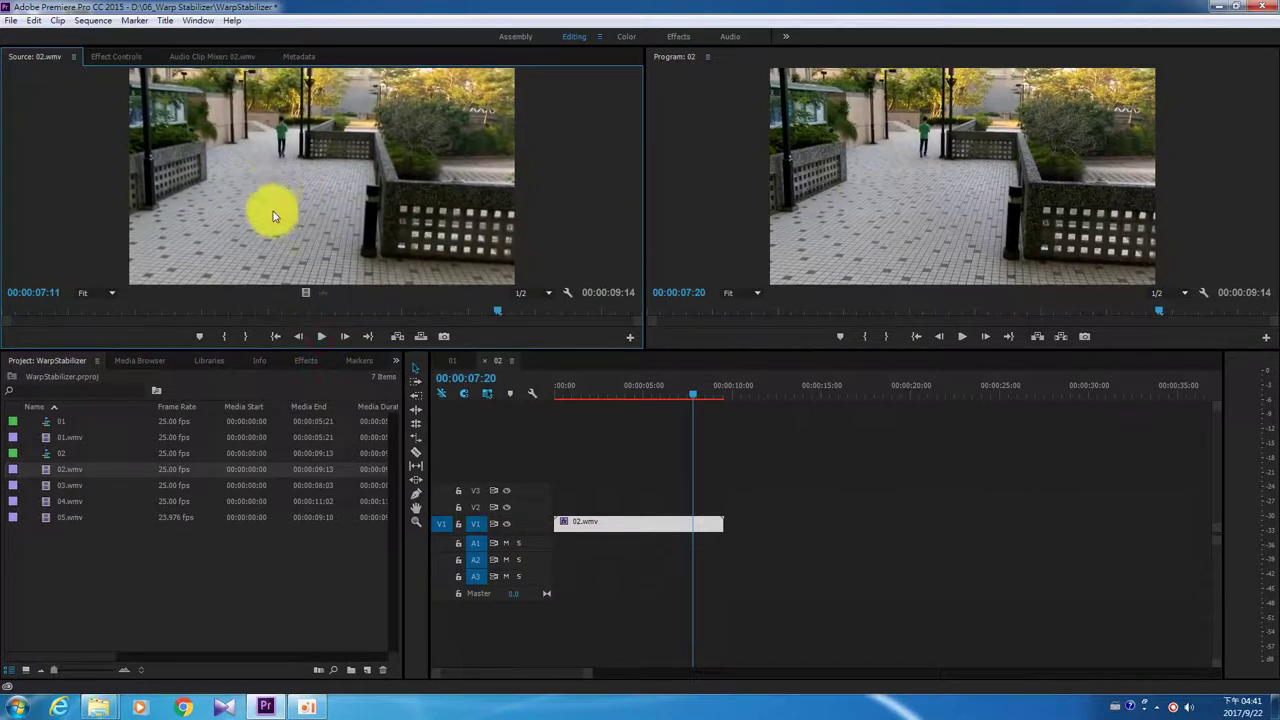
left_click(50, 487)
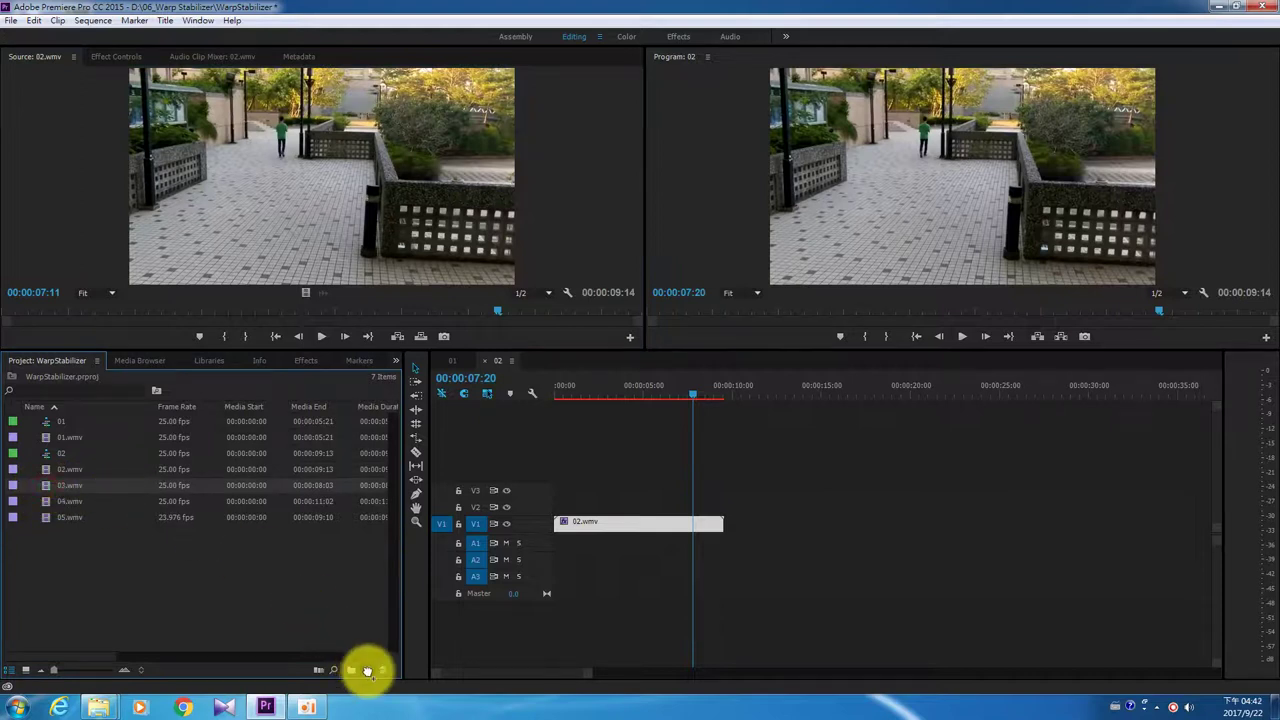
Create sequence 03 from 03.wmv, zoom the timeline, and play it to 00:00:04:09.
left_click_drag(344, 648, 366, 669)
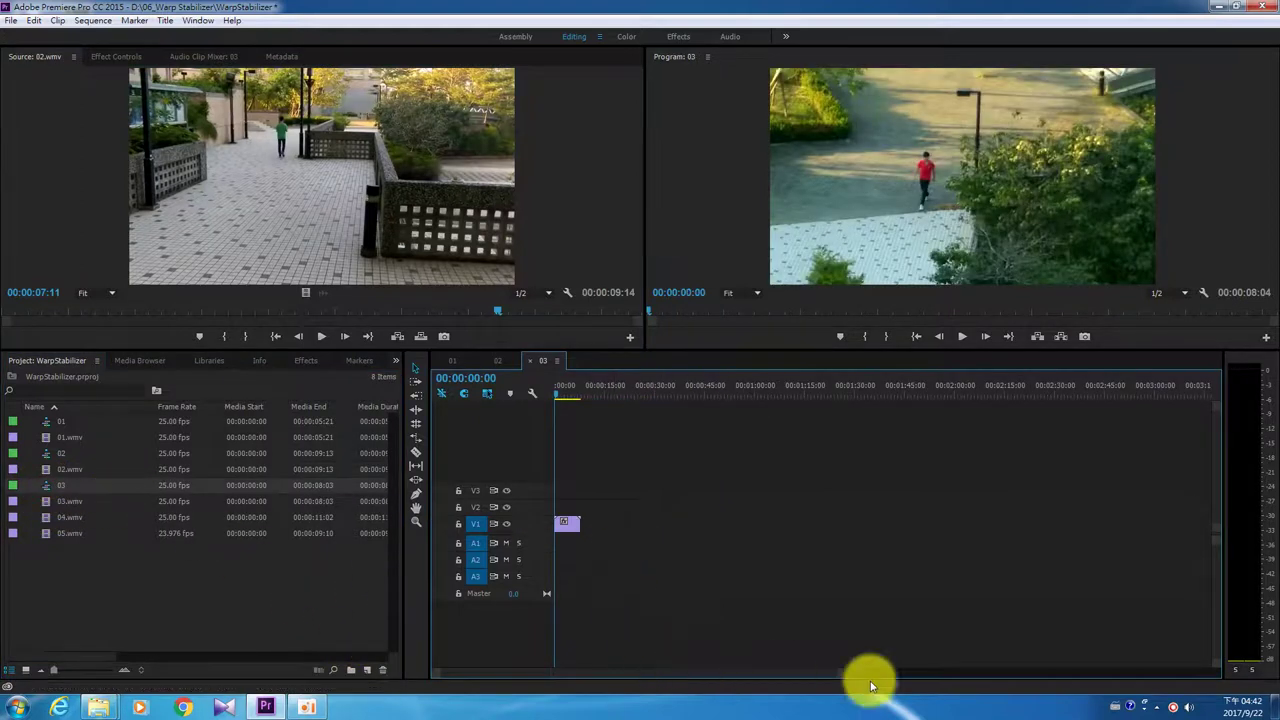
left_click_drag(843, 672, 726, 674)
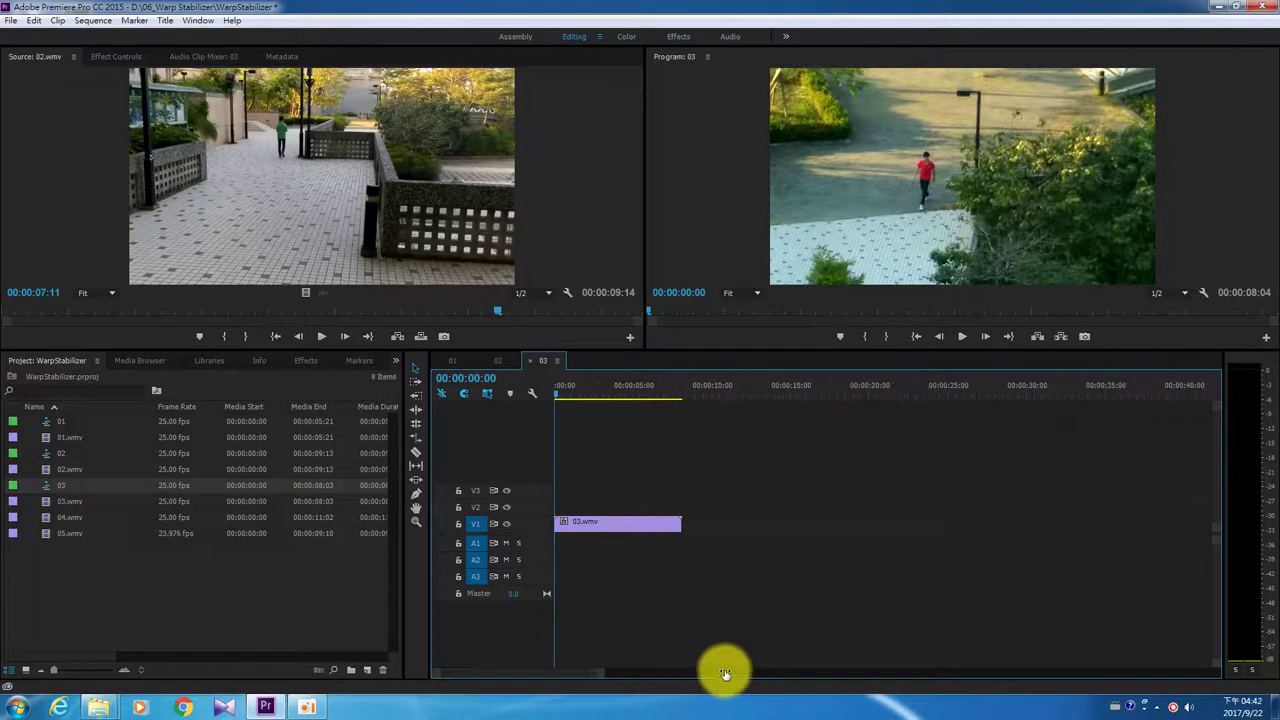
left_click(964, 338)
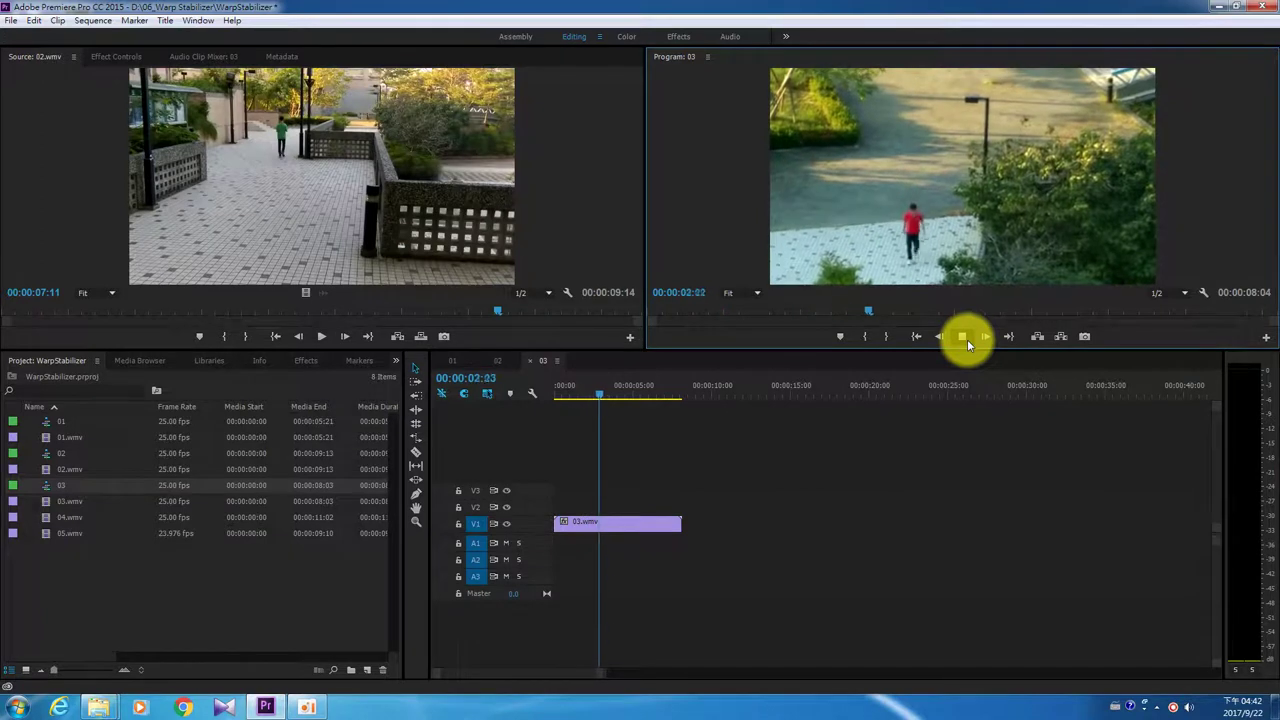
left_click(963, 337)
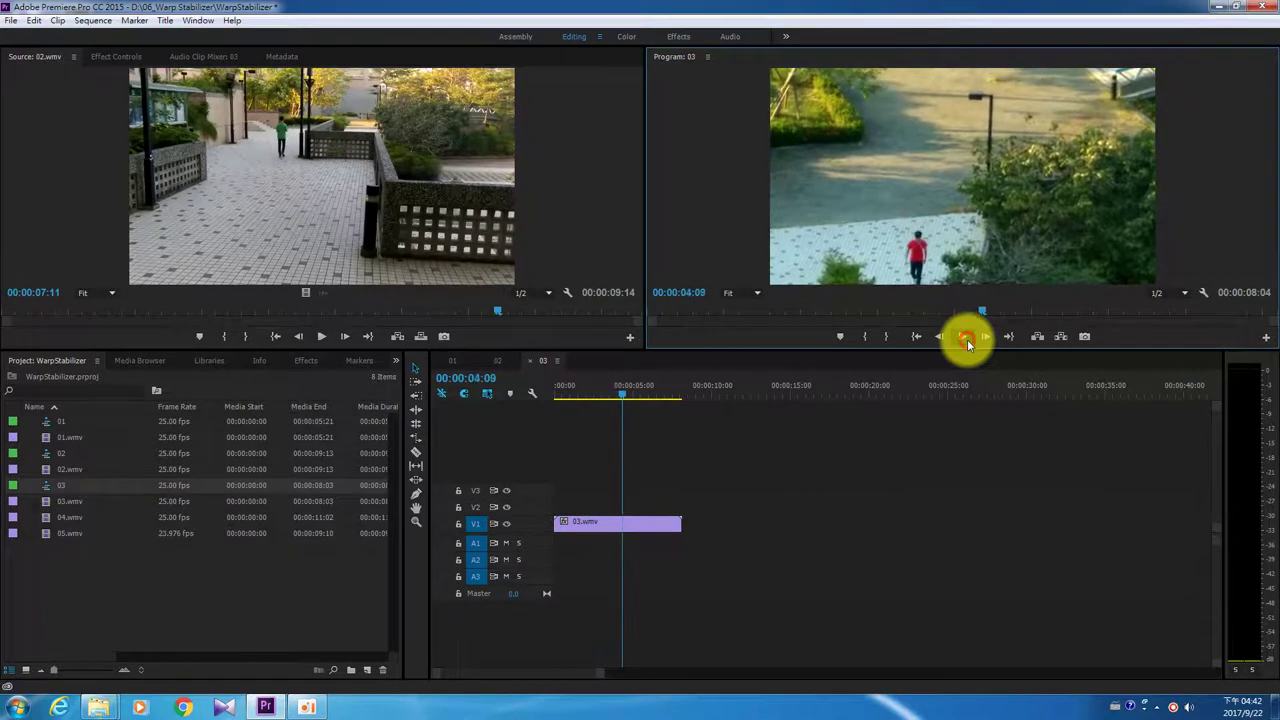
left_click(305, 359)
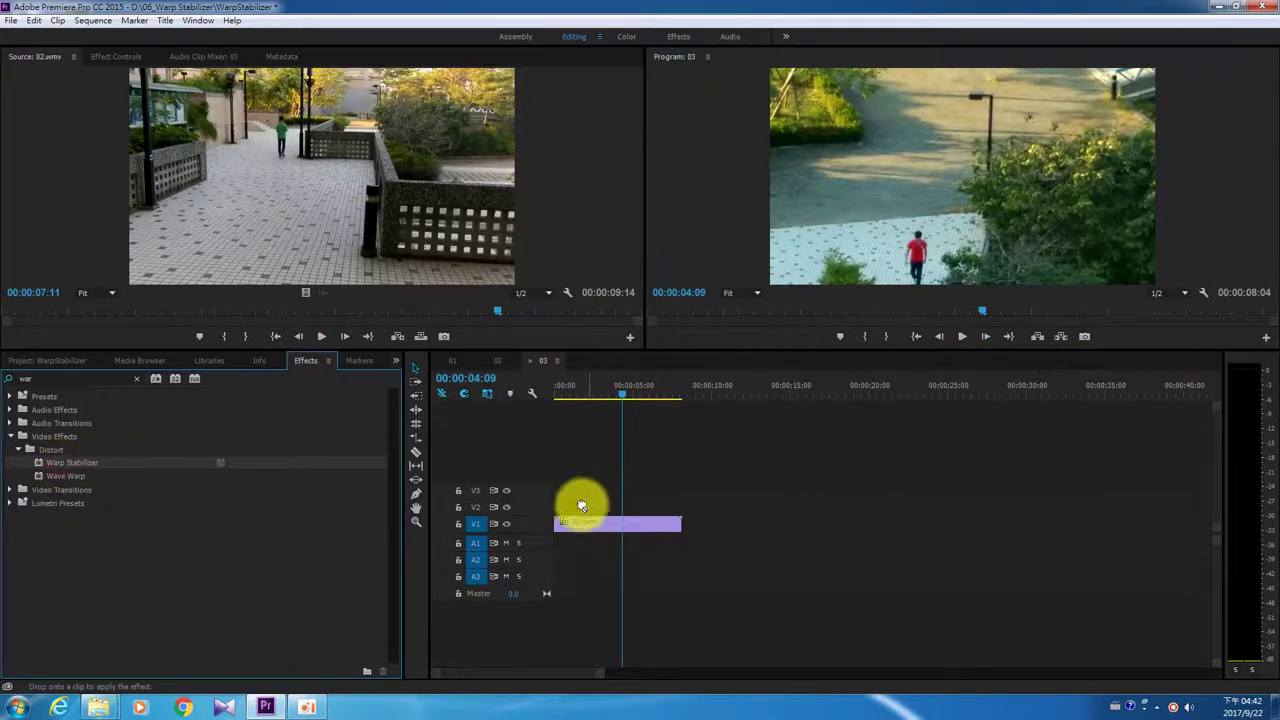
Apply Warp Stabilizer to 03.wmv and replay sequence 03 from the start.
left_click_drag(60, 470, 610, 526)
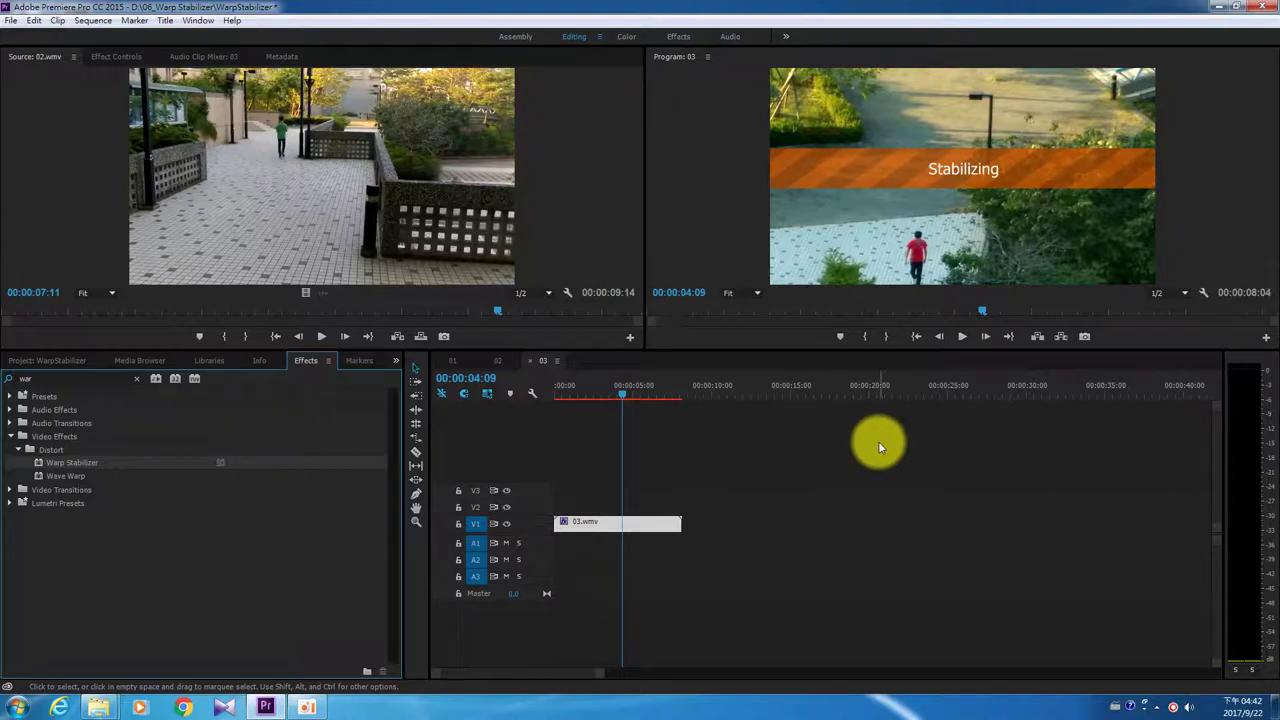
left_click(962, 337)
left_click_drag(643, 388, 547, 396)
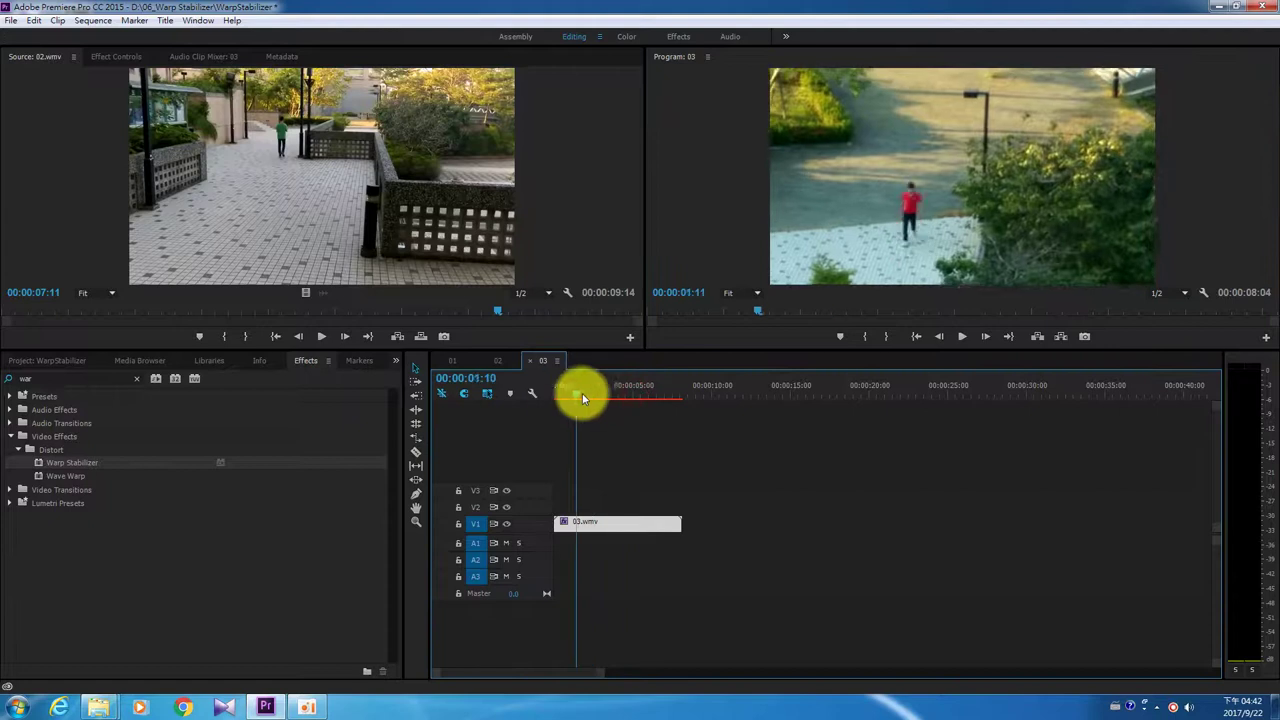
left_click(962, 337)
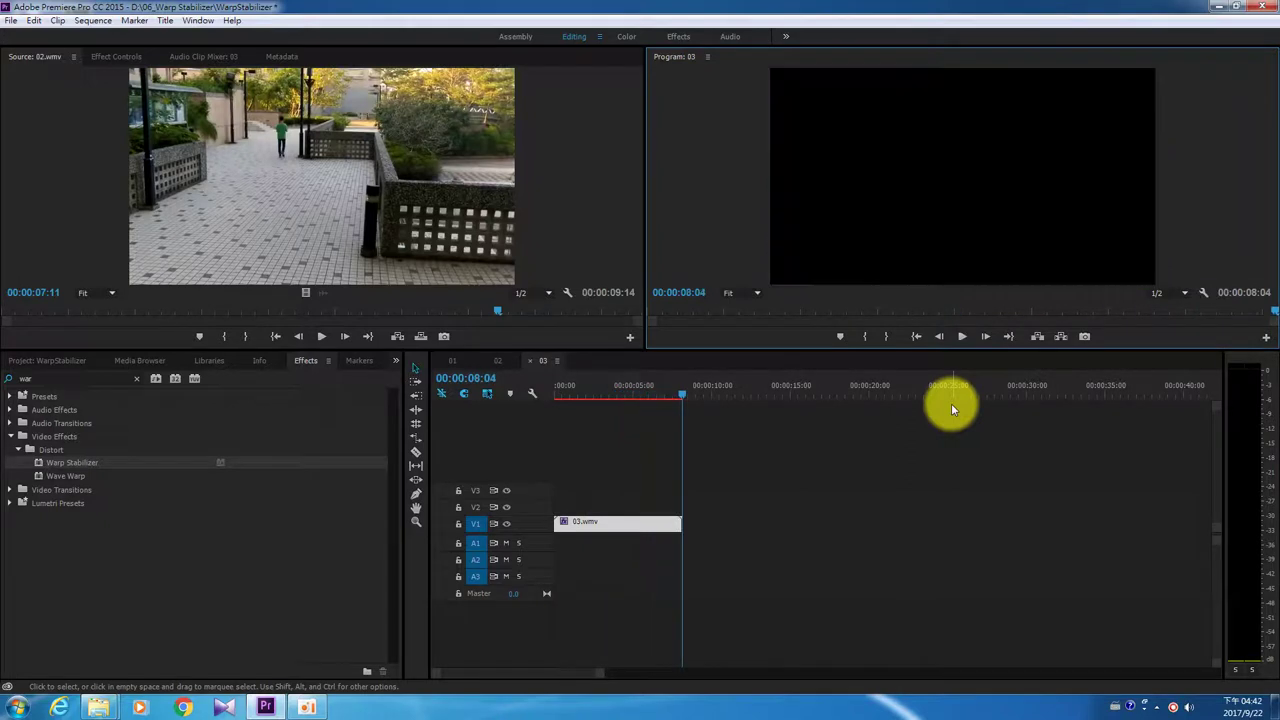
left_click(69, 362)
left_click(80, 500)
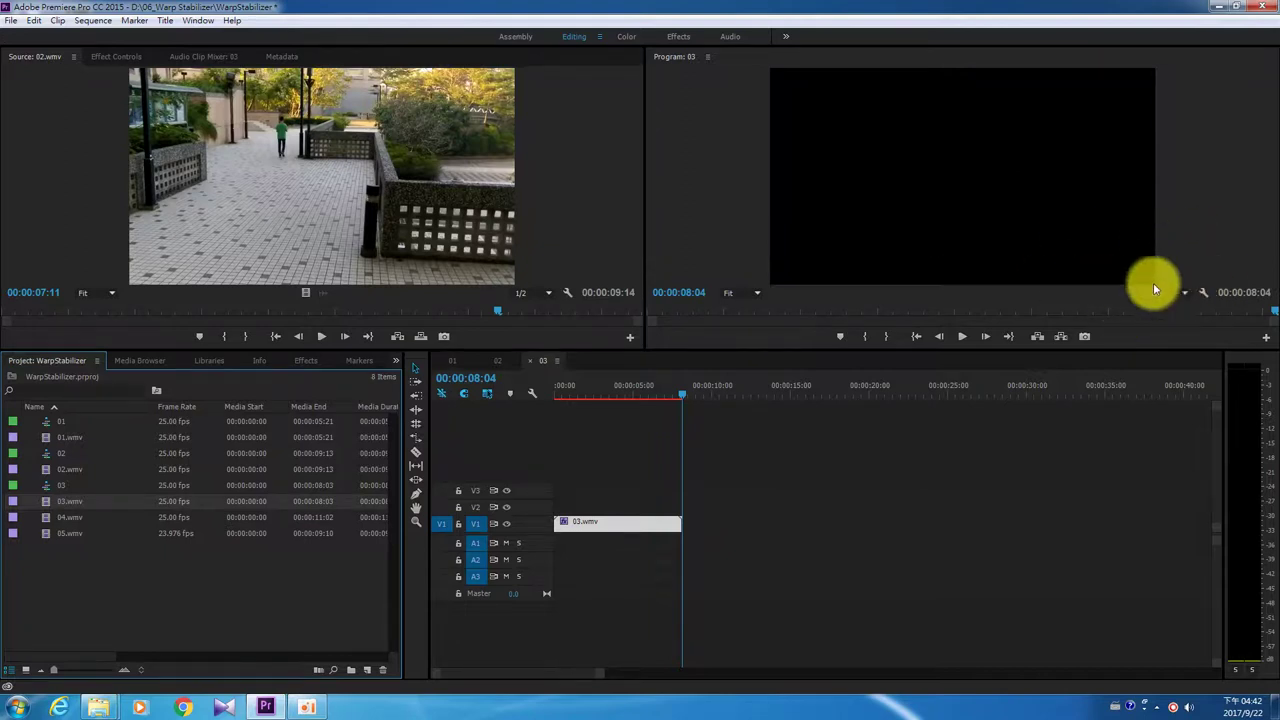
Make sequence 04 from 04.wmv and play it to 00:00:07:23 to see the shake.
left_click(50, 516)
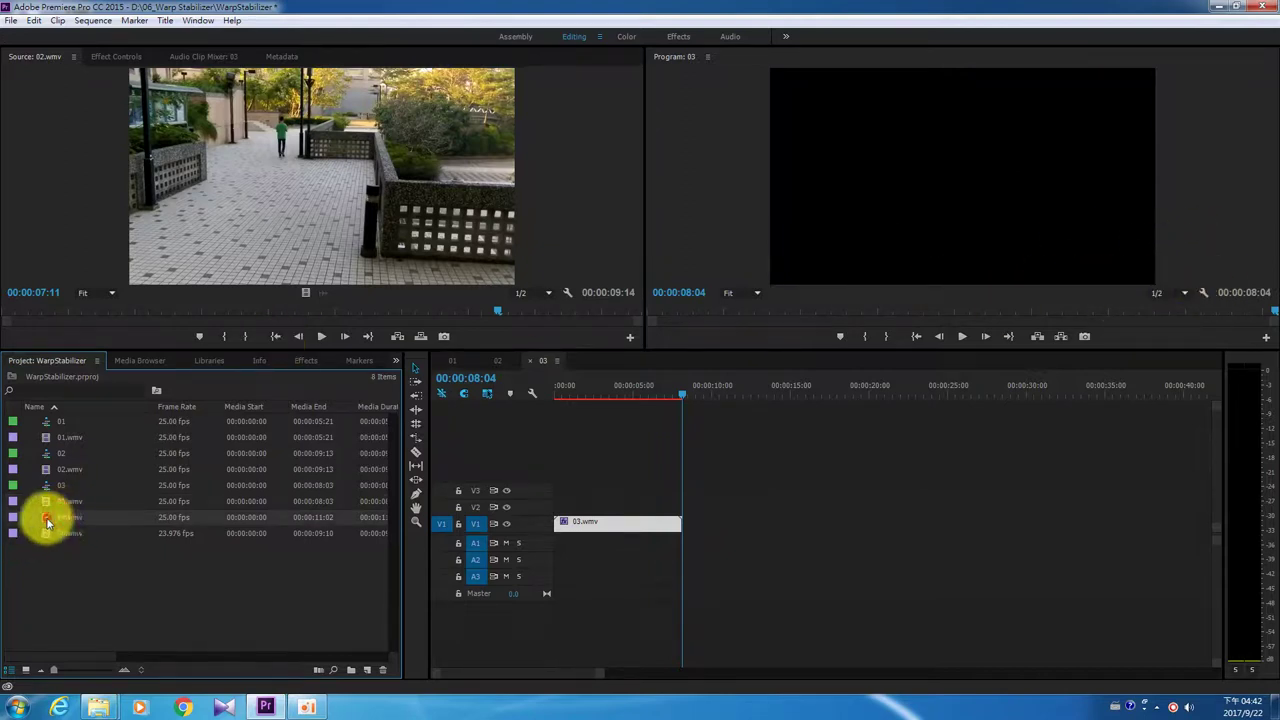
left_click_drag(293, 621, 366, 668)
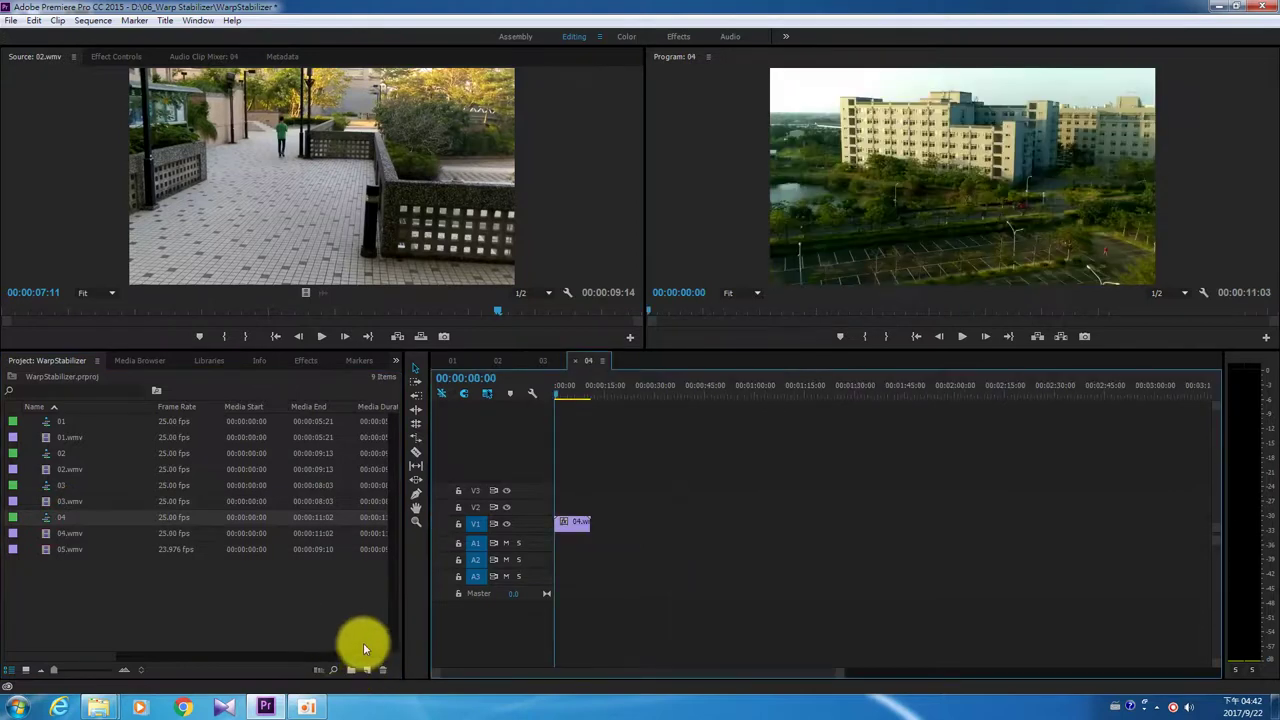
left_click(960, 345)
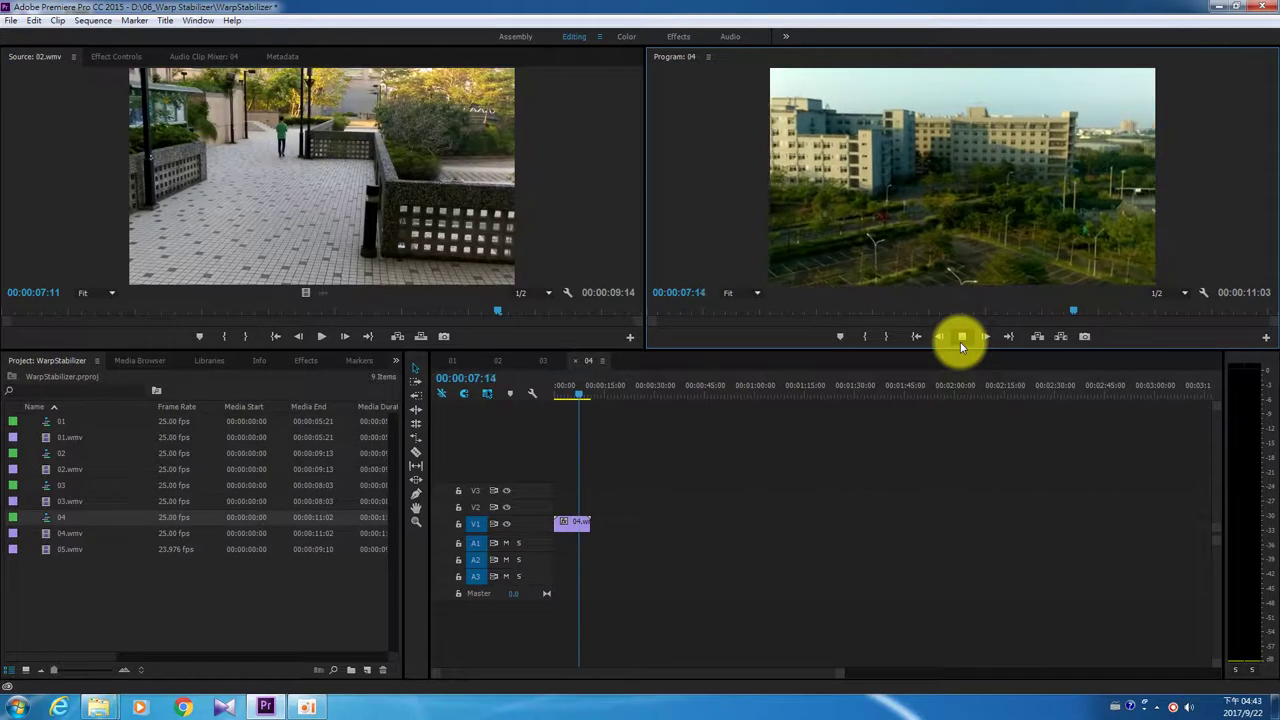
left_click(961, 346)
left_click(308, 360)
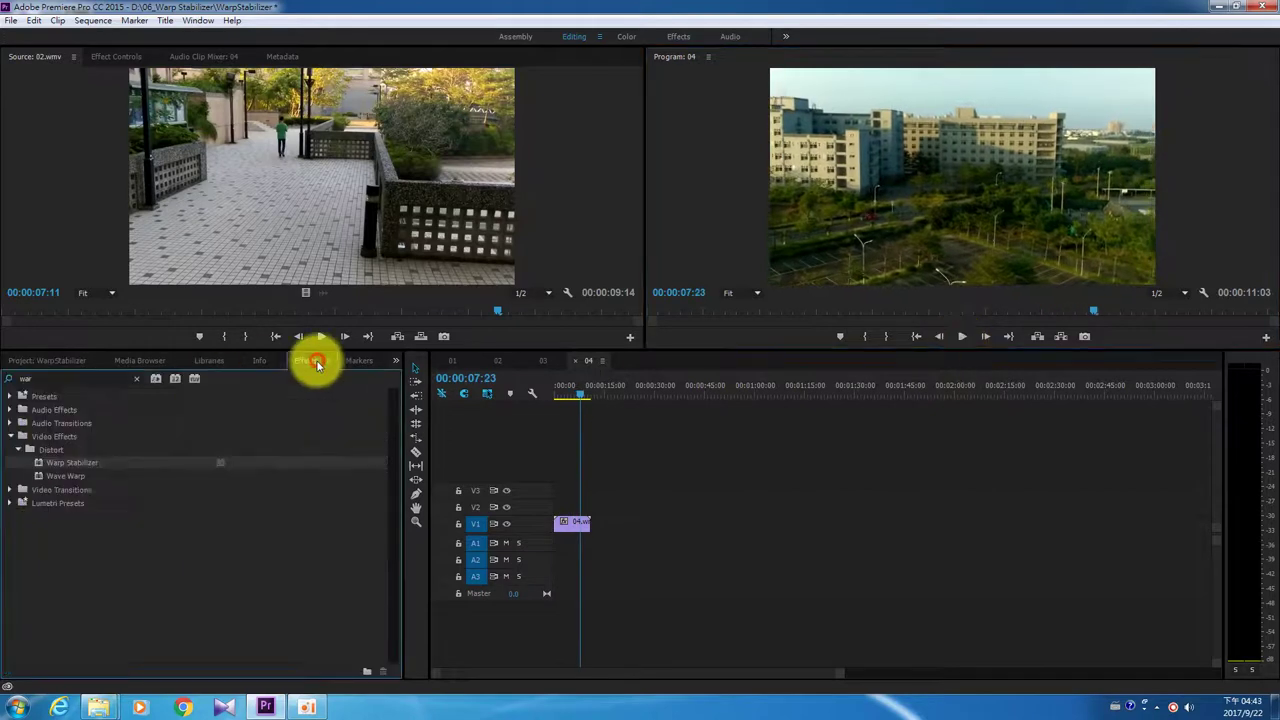
Apply Warp Stabilizer to the 04.wmv clip on V1 and play back the stabilized result from the start.
left_click(565, 398)
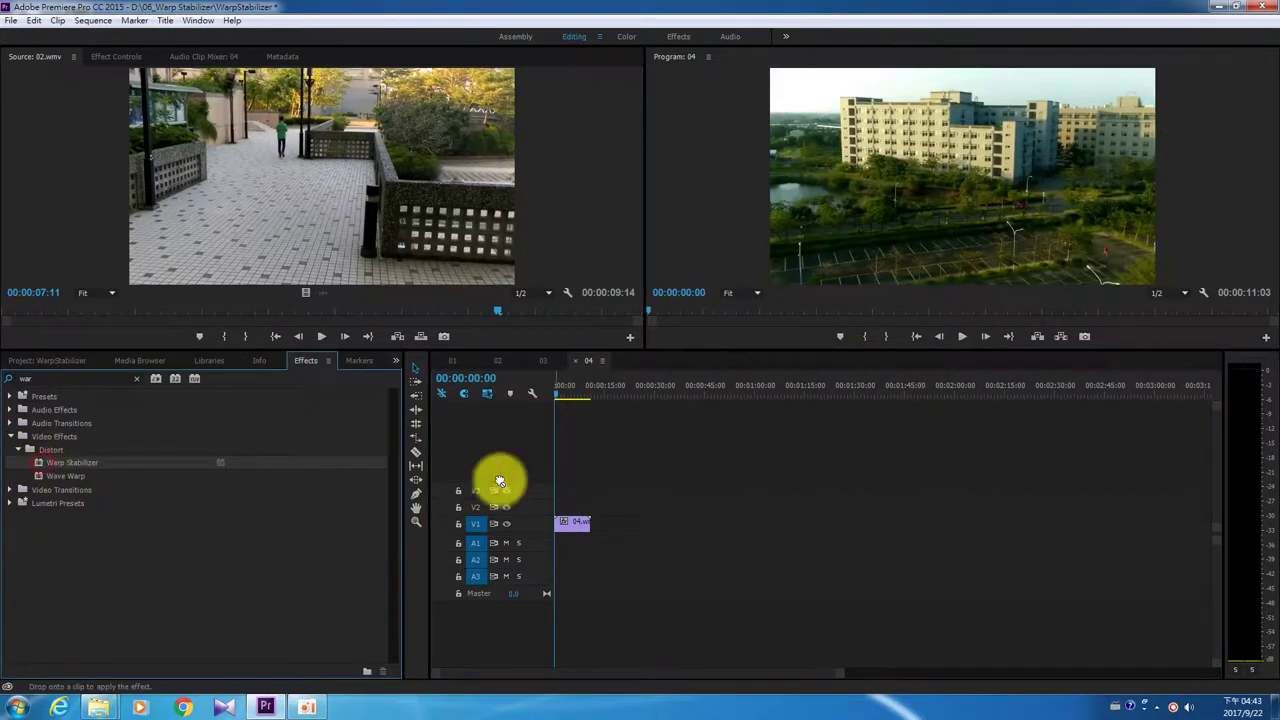
left_click_drag(43, 466, 577, 530)
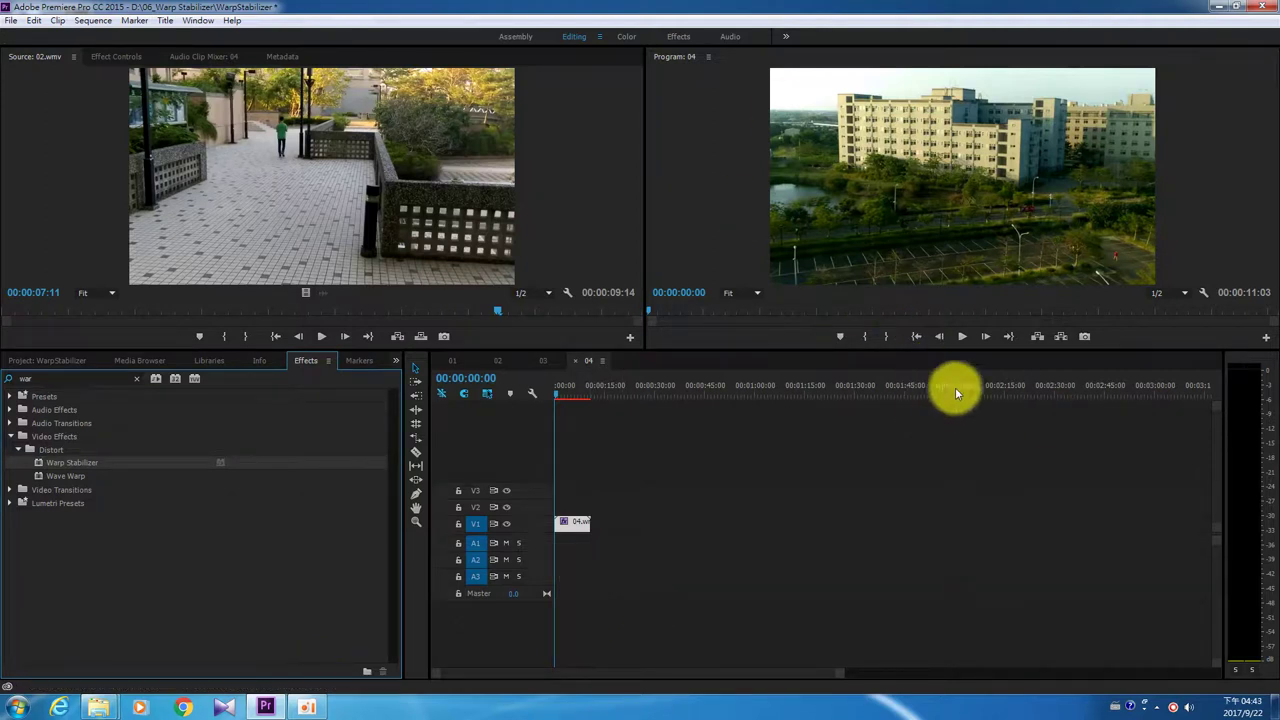
left_click(956, 341)
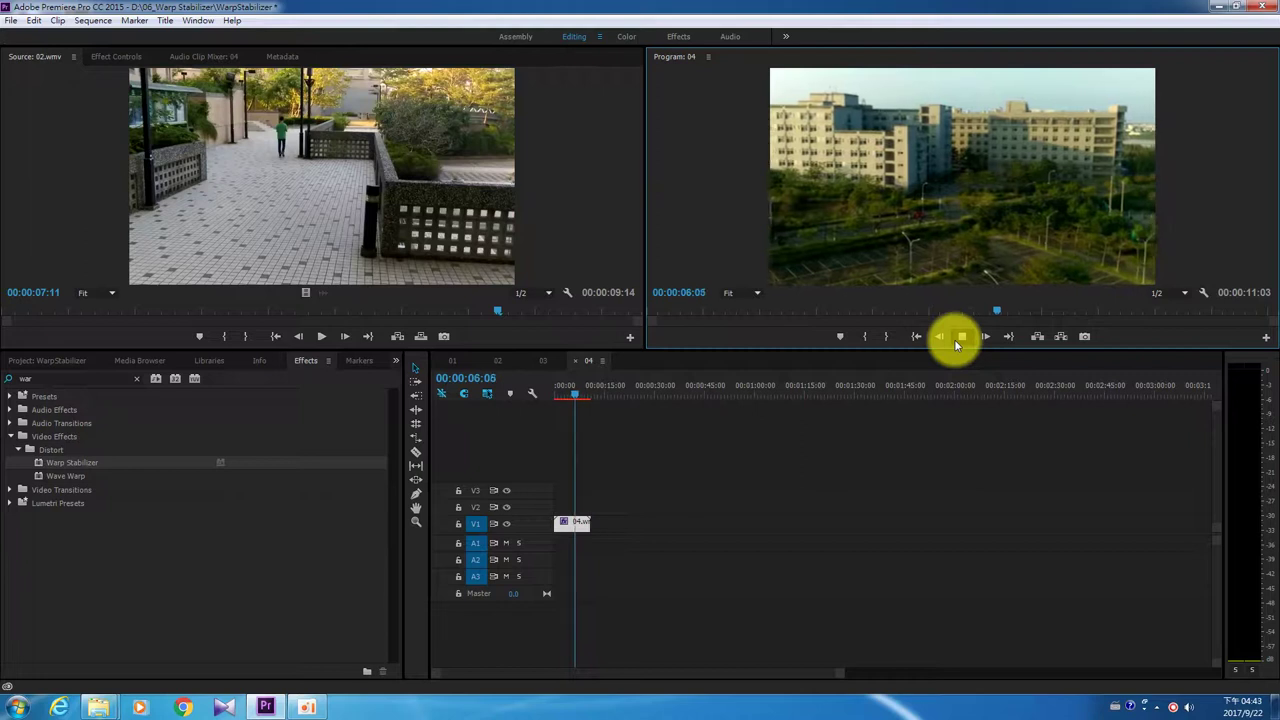
left_click(958, 337)
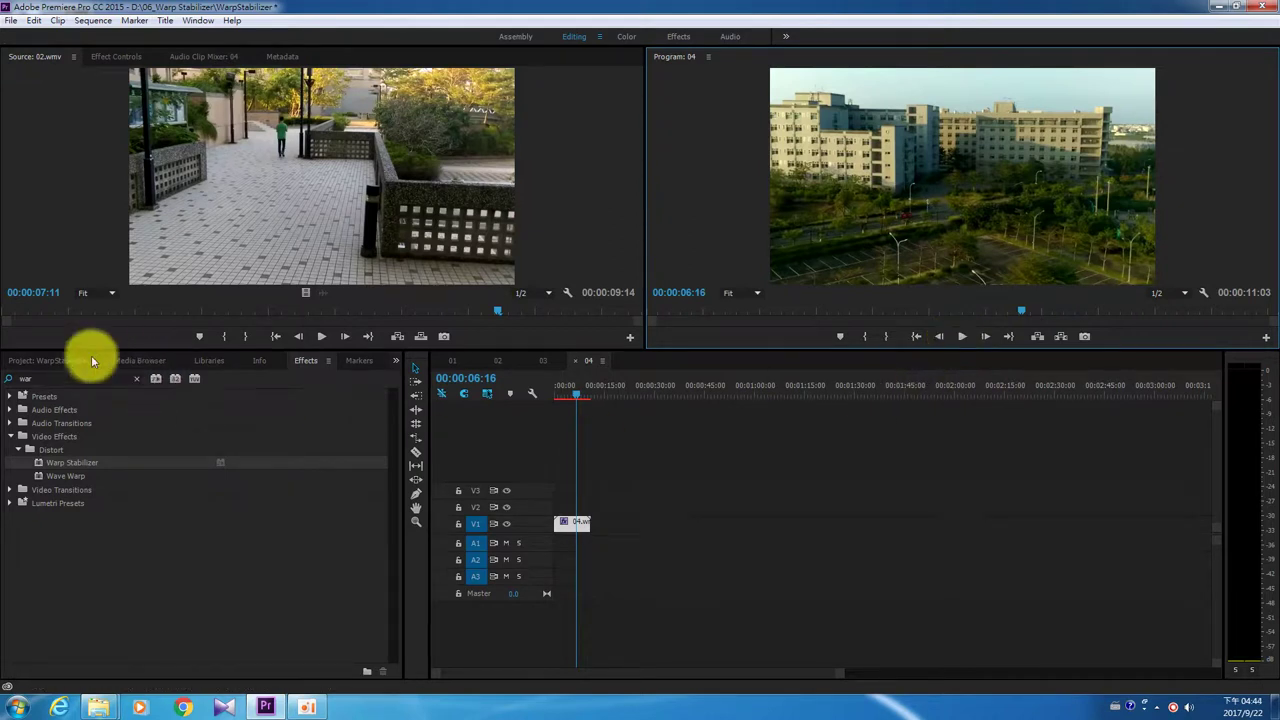
Create a new sequence 05 from the 05.wmv clip and zoom the timeline.
left_click(41, 358)
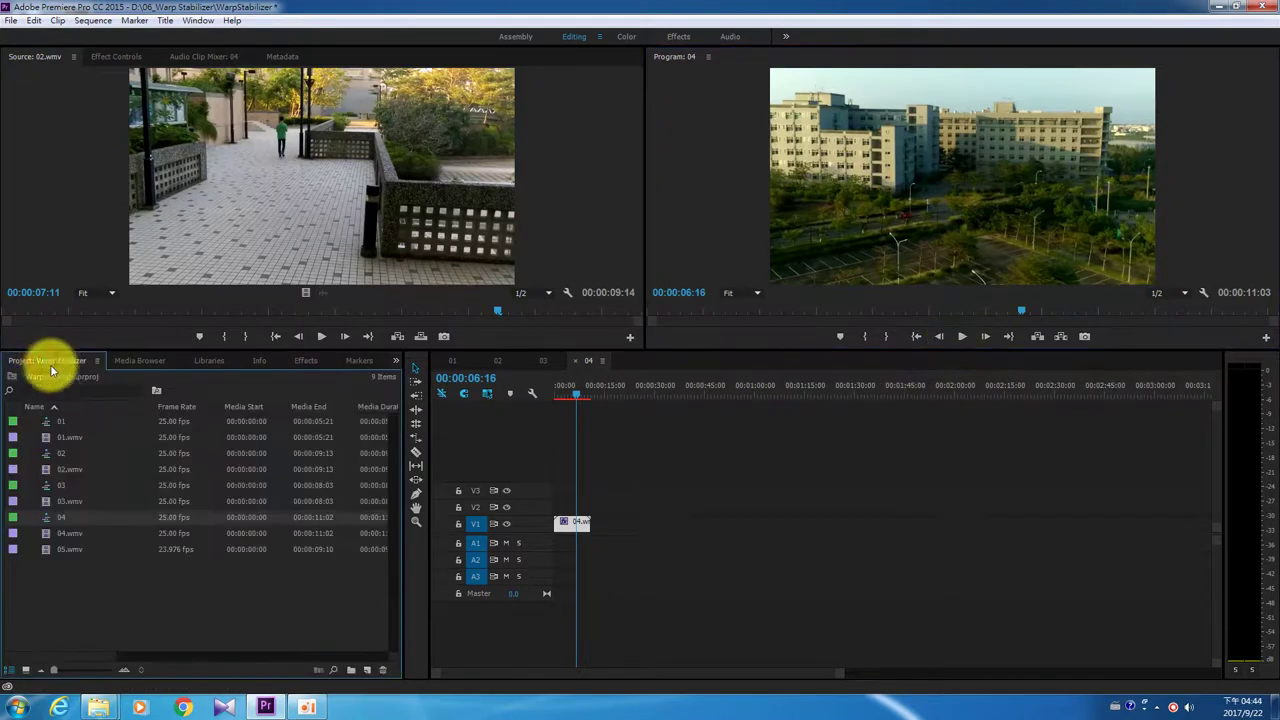
left_click(54, 537)
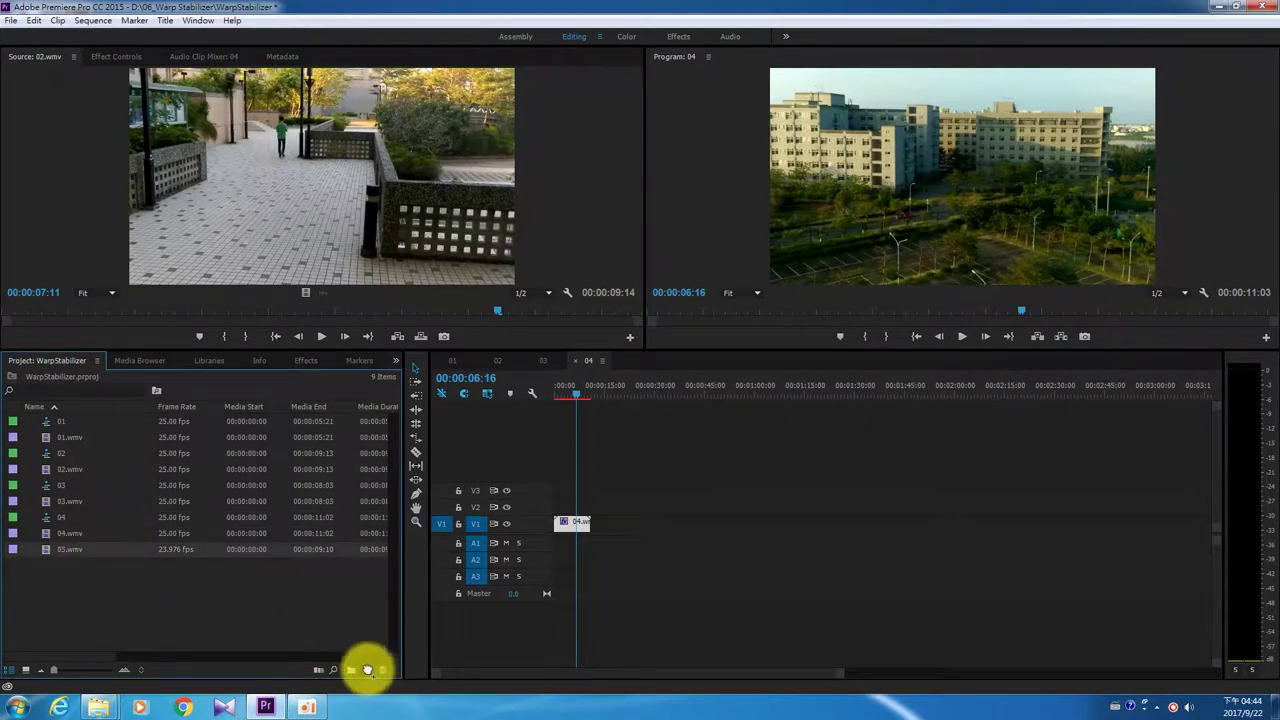
left_click_drag(48, 553, 367, 669)
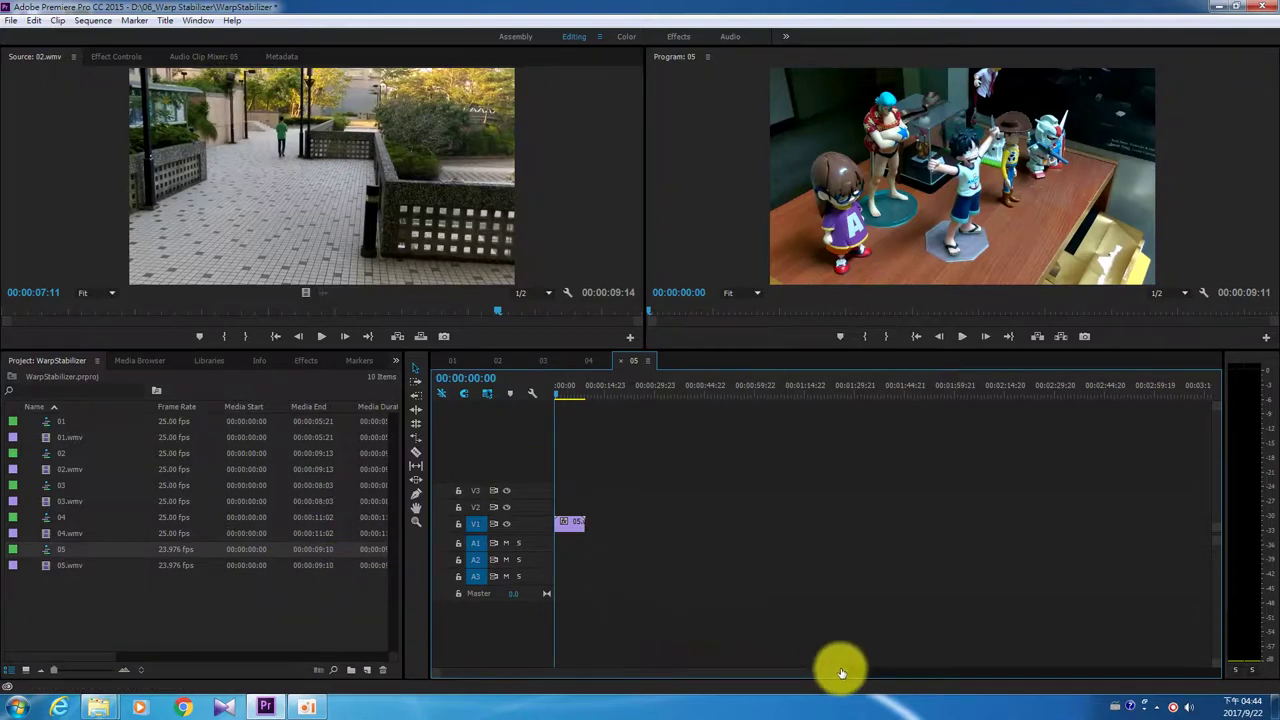
left_click_drag(842, 672, 706, 672)
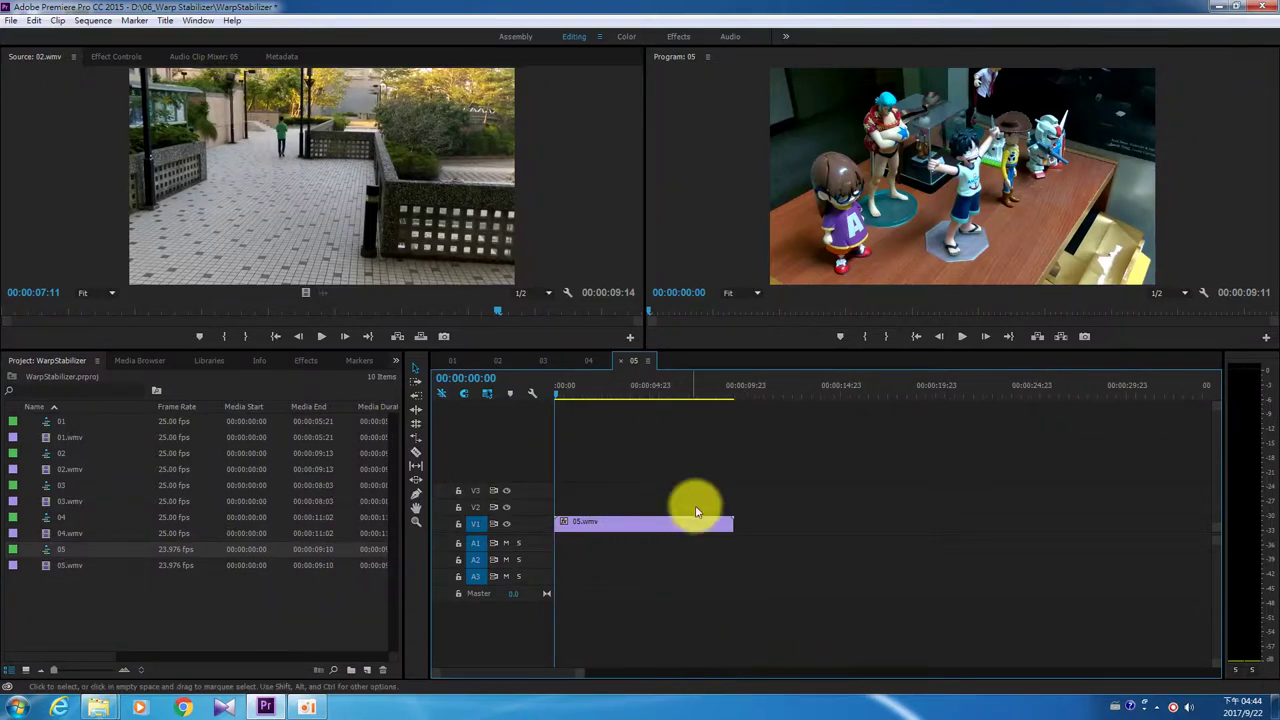
With Warp Stabilizer ready in the Effects list, preview the unstabilized sequence 05, then rewind.
left_click(306, 362)
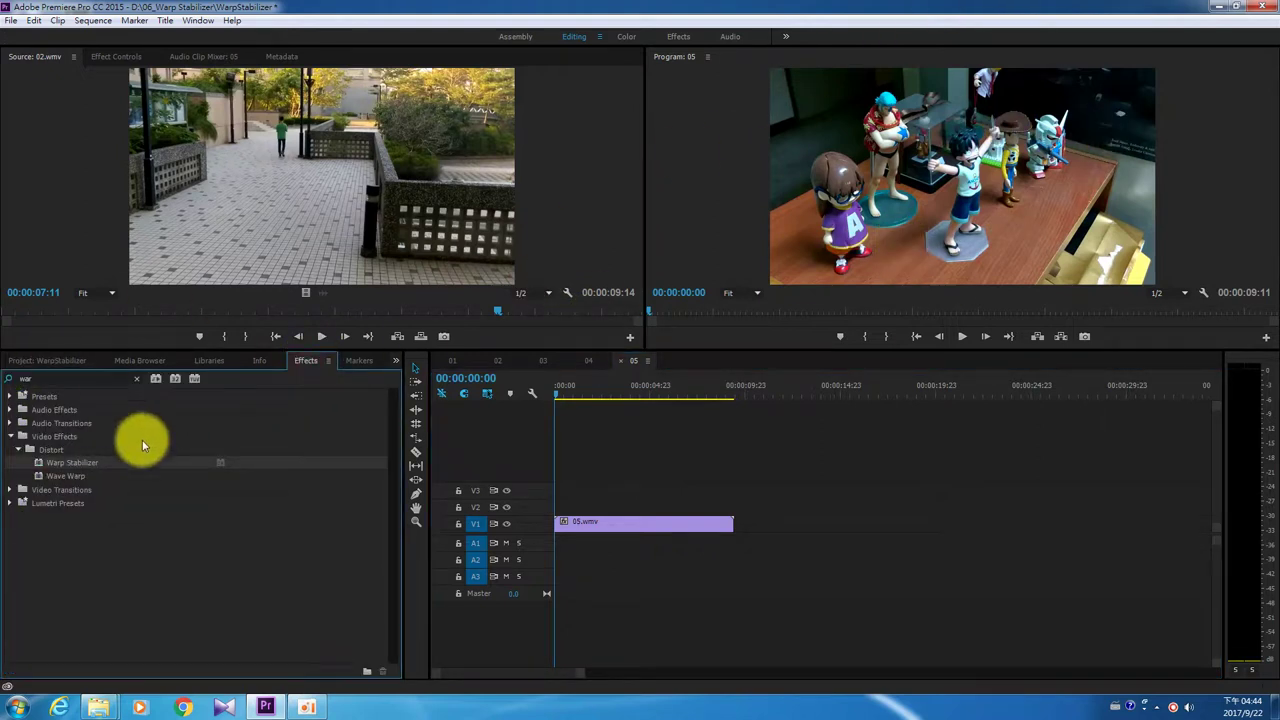
left_click(128, 559)
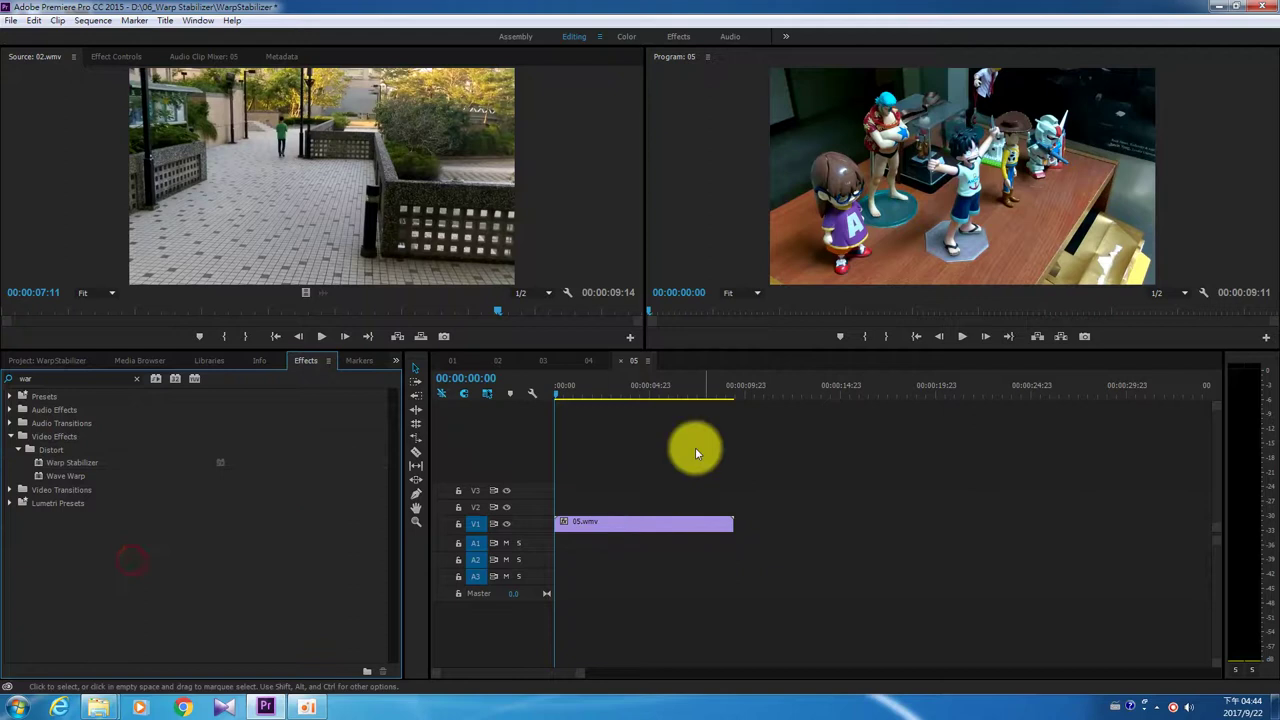
left_click(970, 337)
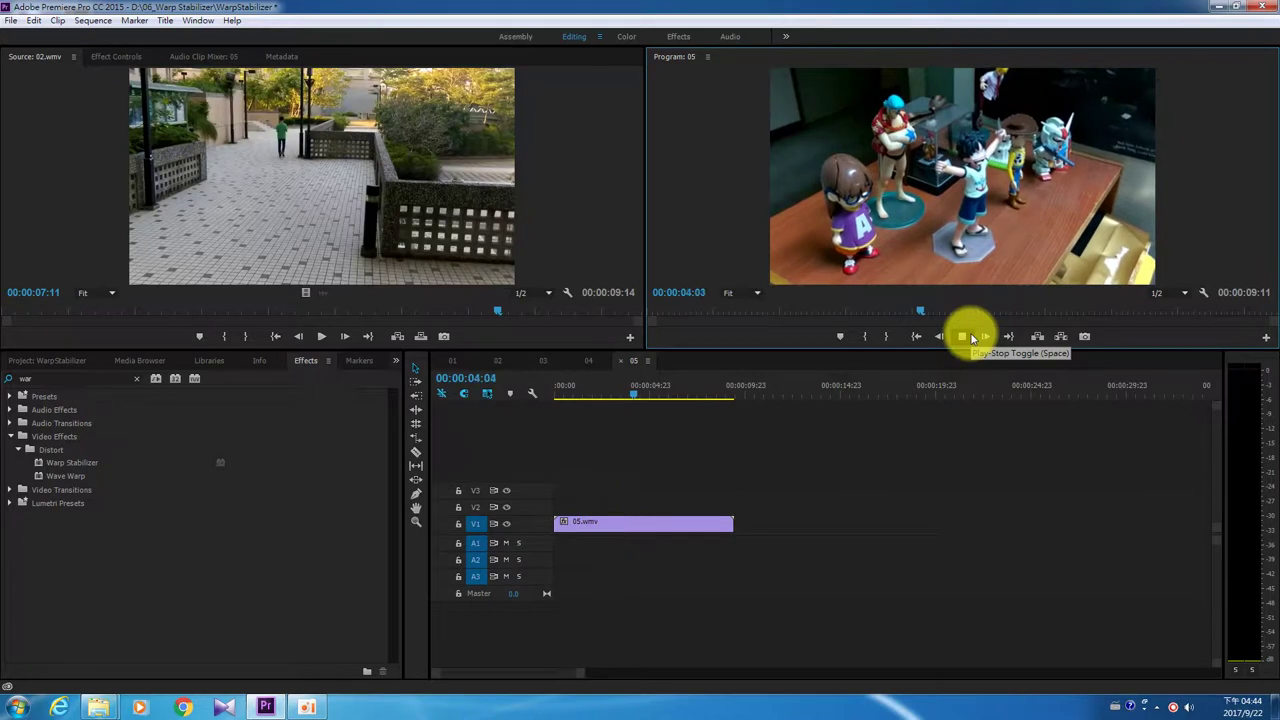
left_click(970, 337)
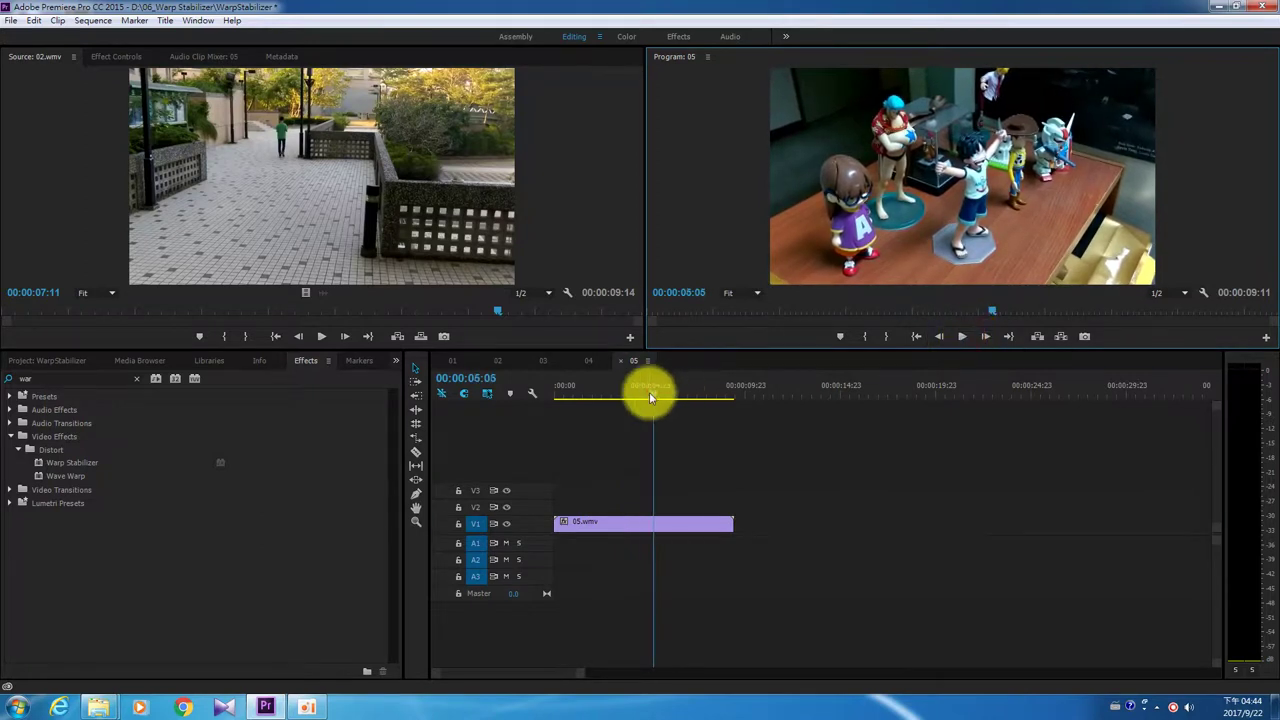
left_click_drag(648, 391, 533, 400)
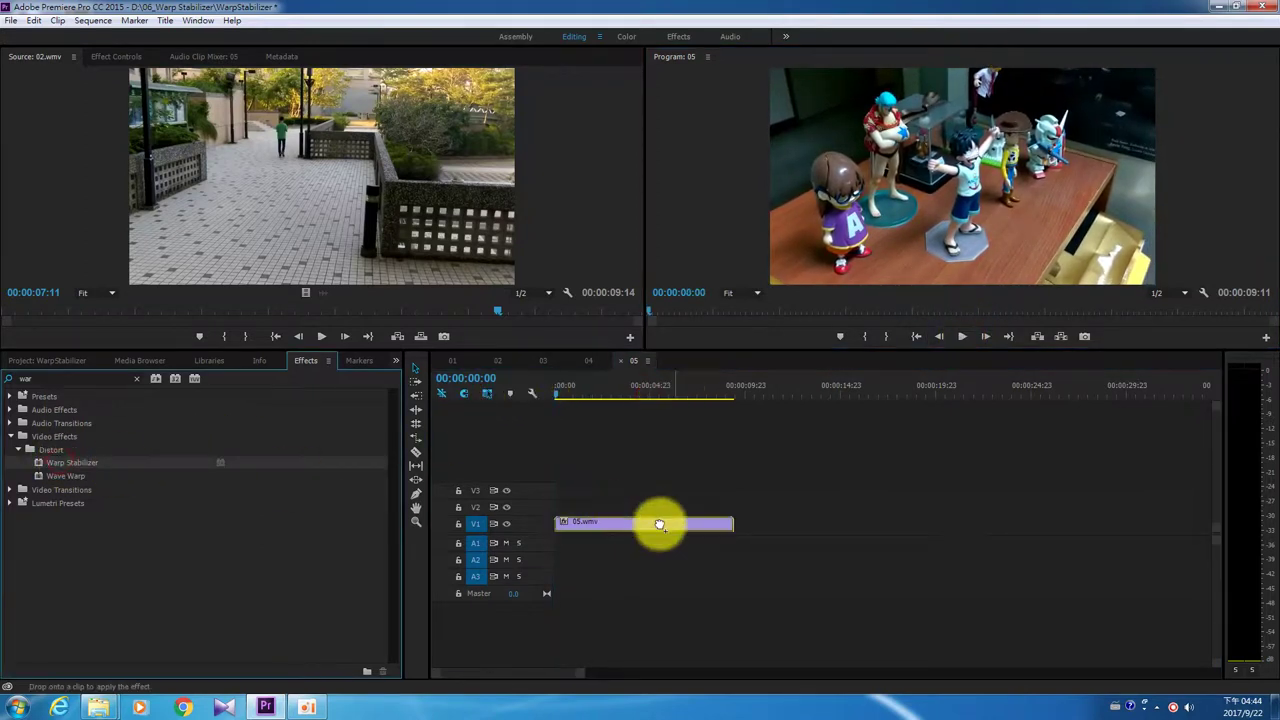
Apply Warp Stabilizer to 05.wmv, play it from the start, rewind, and enlarge the video previews.
left_click_drag(59, 463, 686, 526)
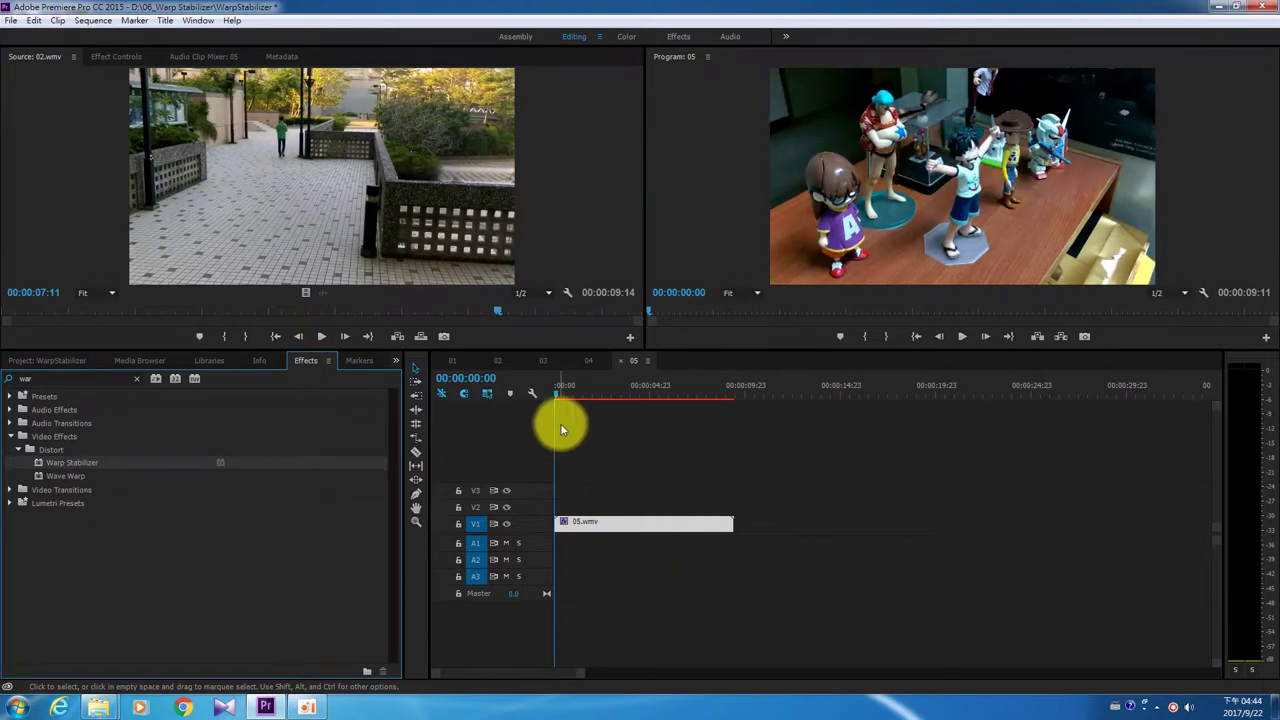
left_click(560, 395)
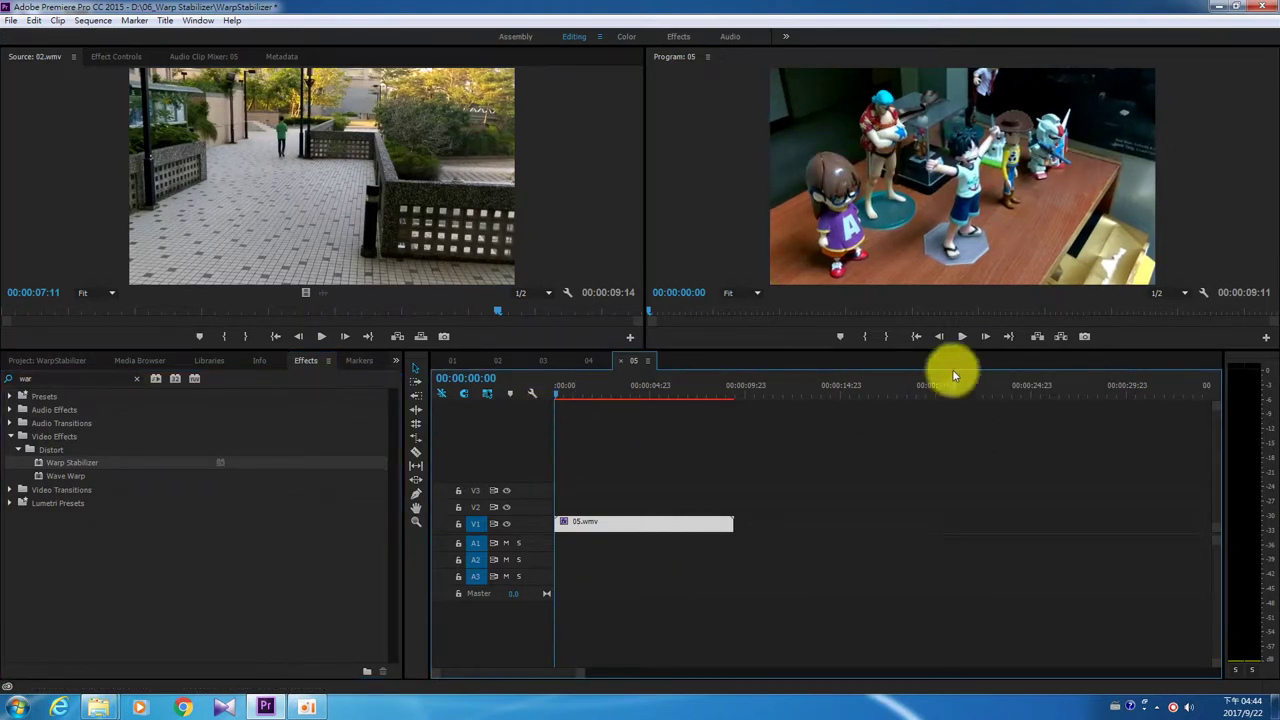
left_click(963, 337)
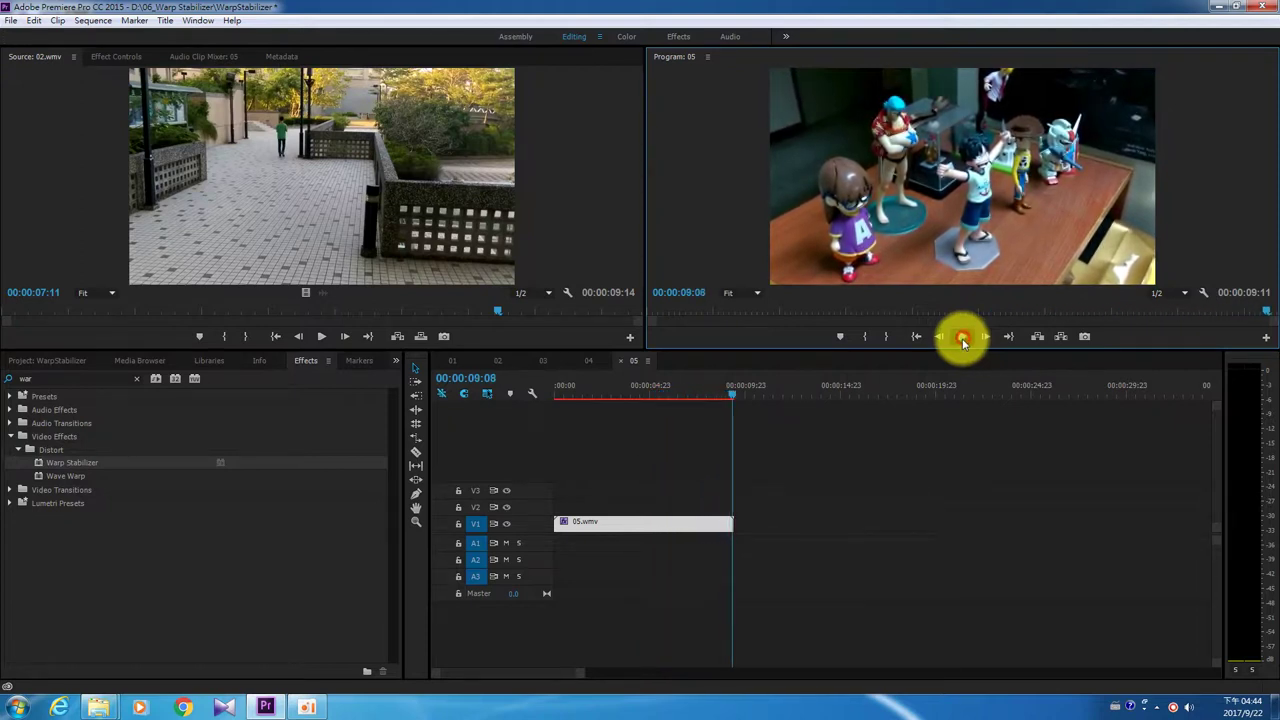
left_click(963, 337)
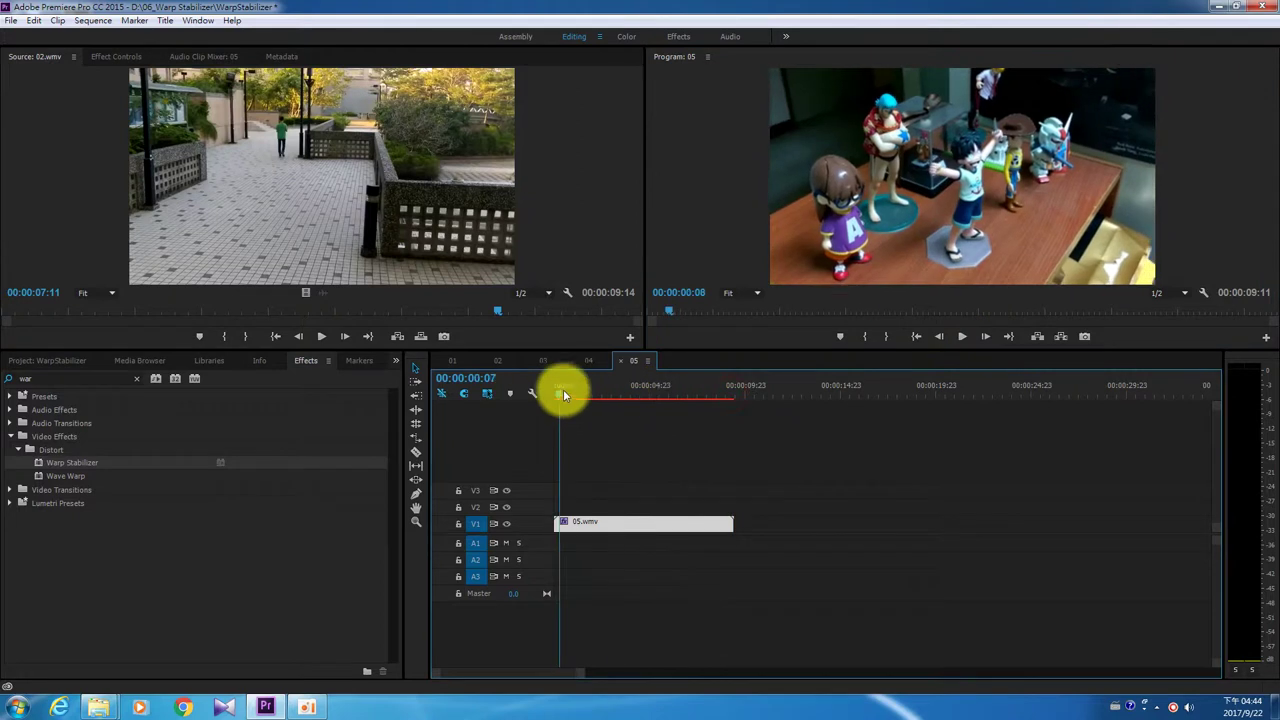
left_click_drag(732, 399, 556, 391)
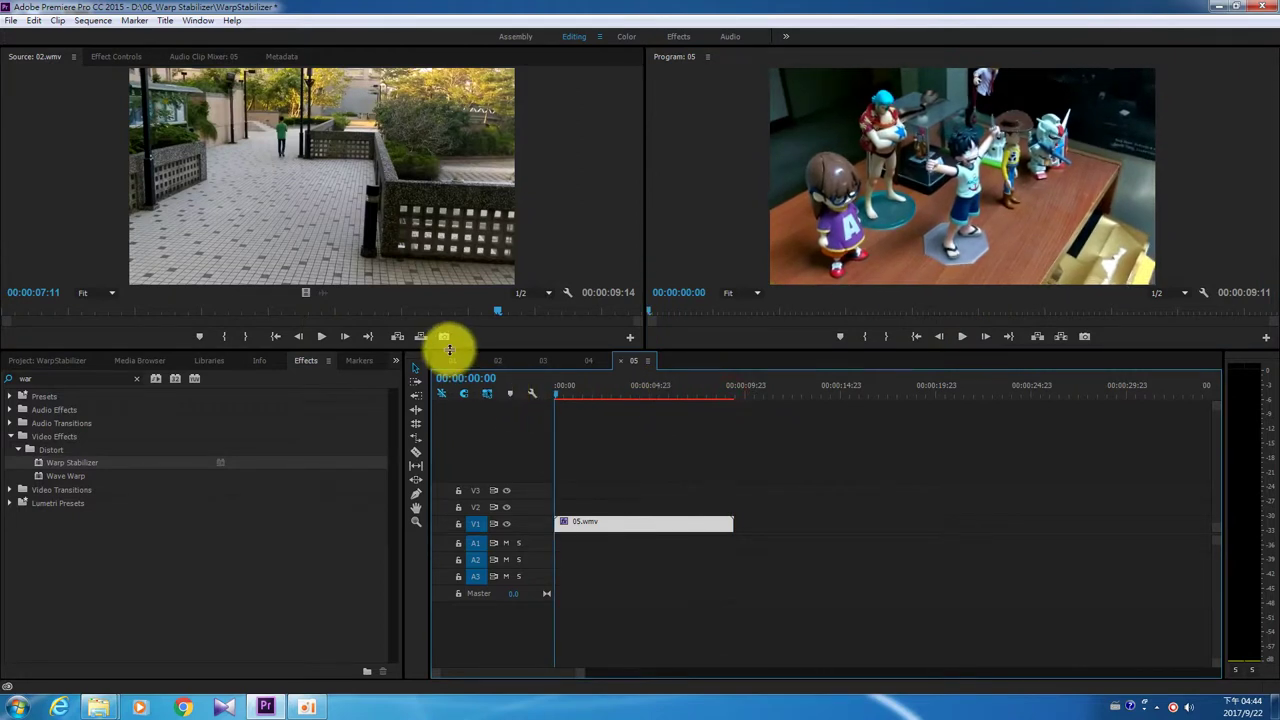
left_click_drag(450, 349, 441, 519)
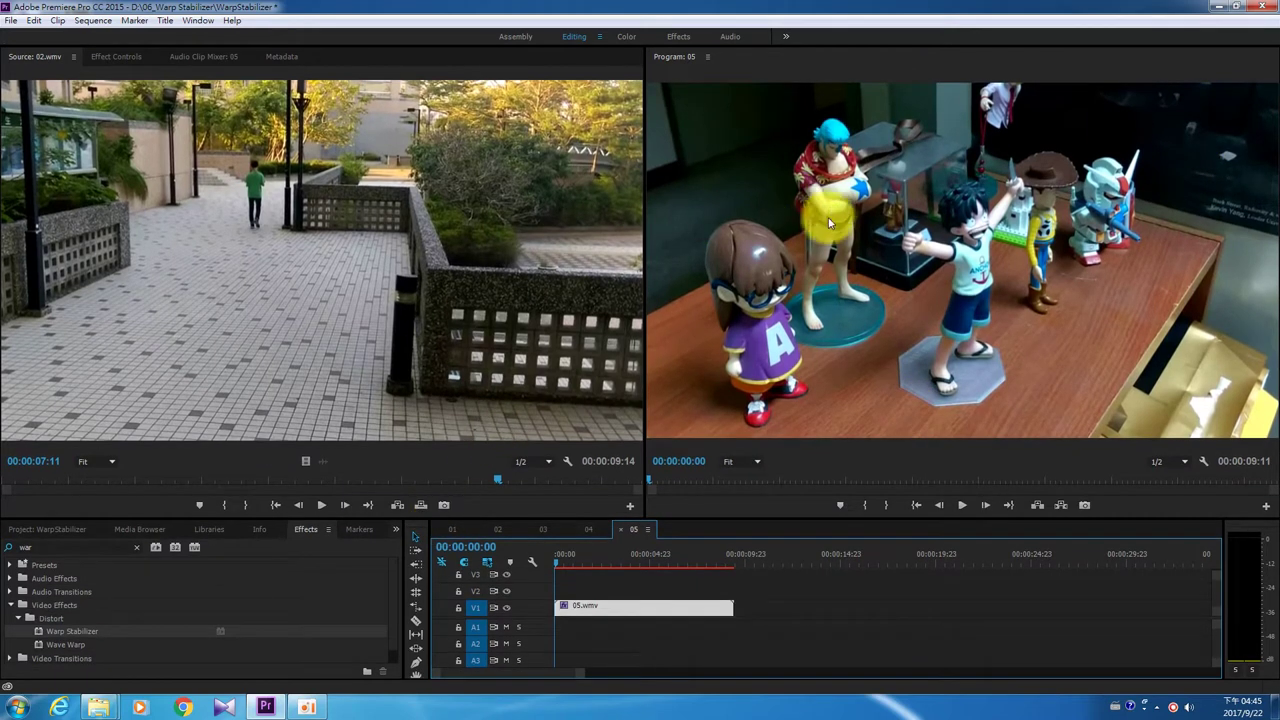
Play the stabilized 05 sequence through, scrub back, and restore the larger timeline layout.
left_click(965, 505)
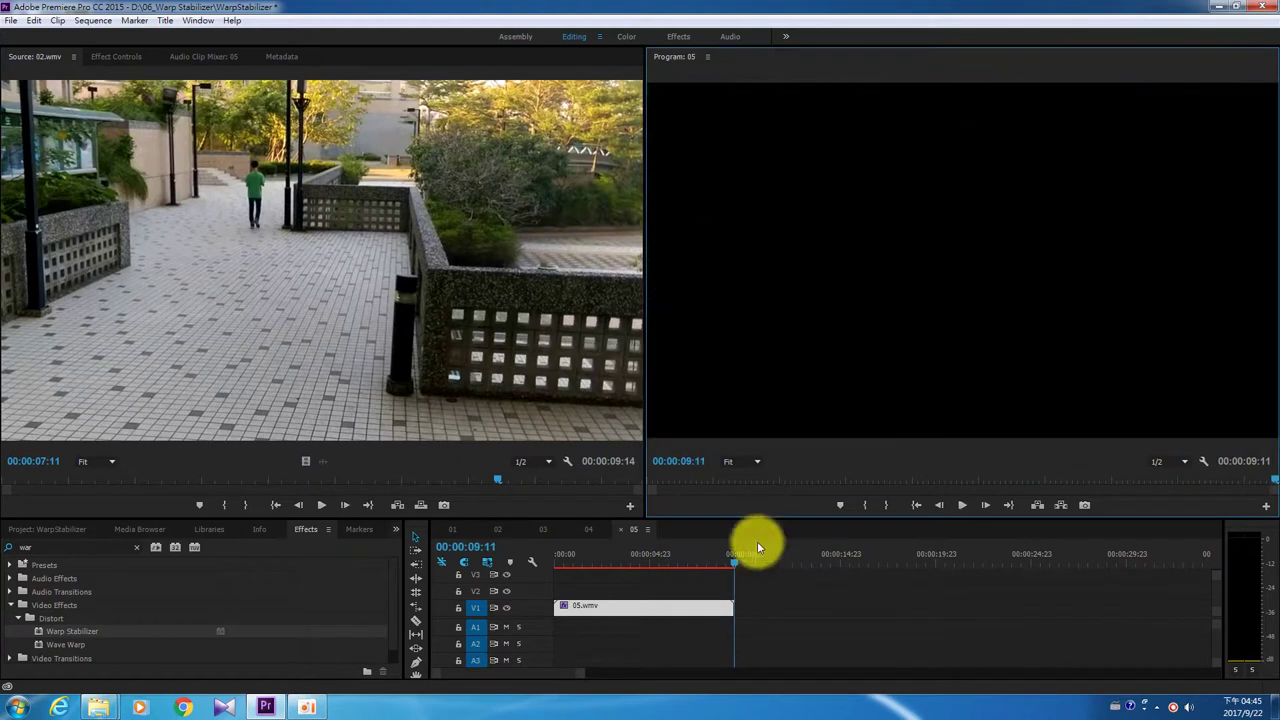
left_click_drag(729, 563, 543, 564)
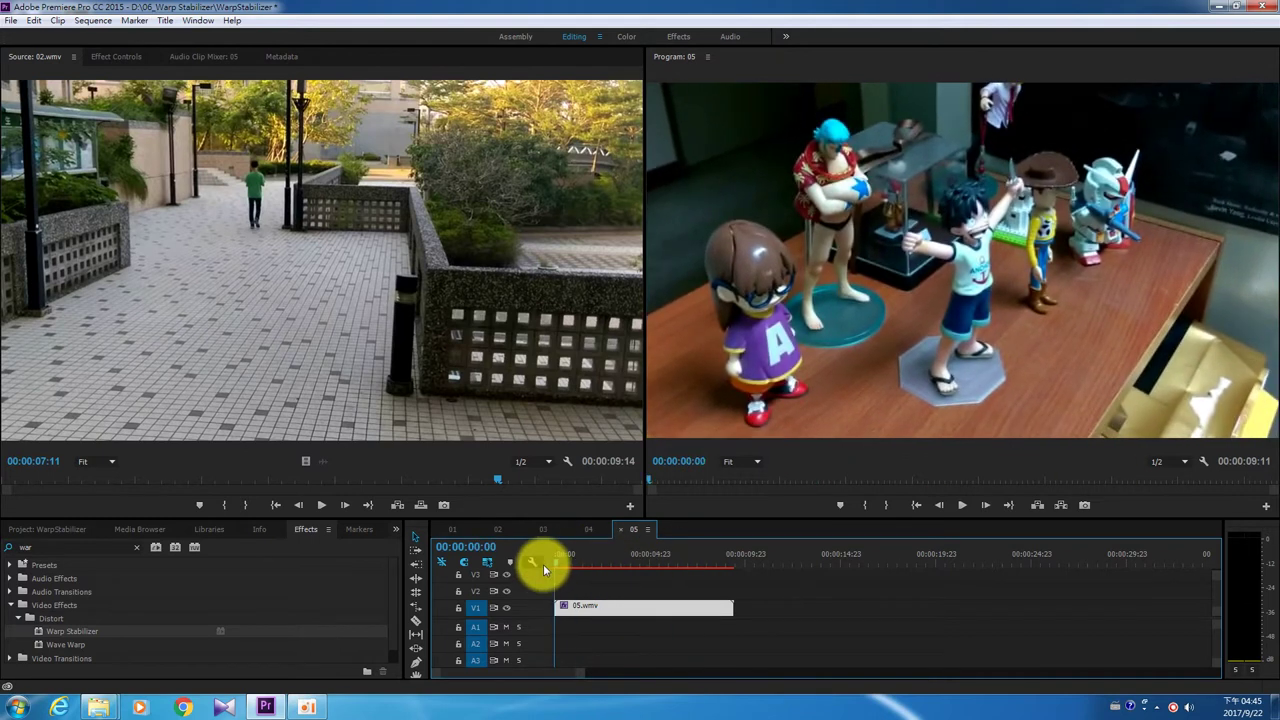
left_click_drag(603, 516, 619, 378)
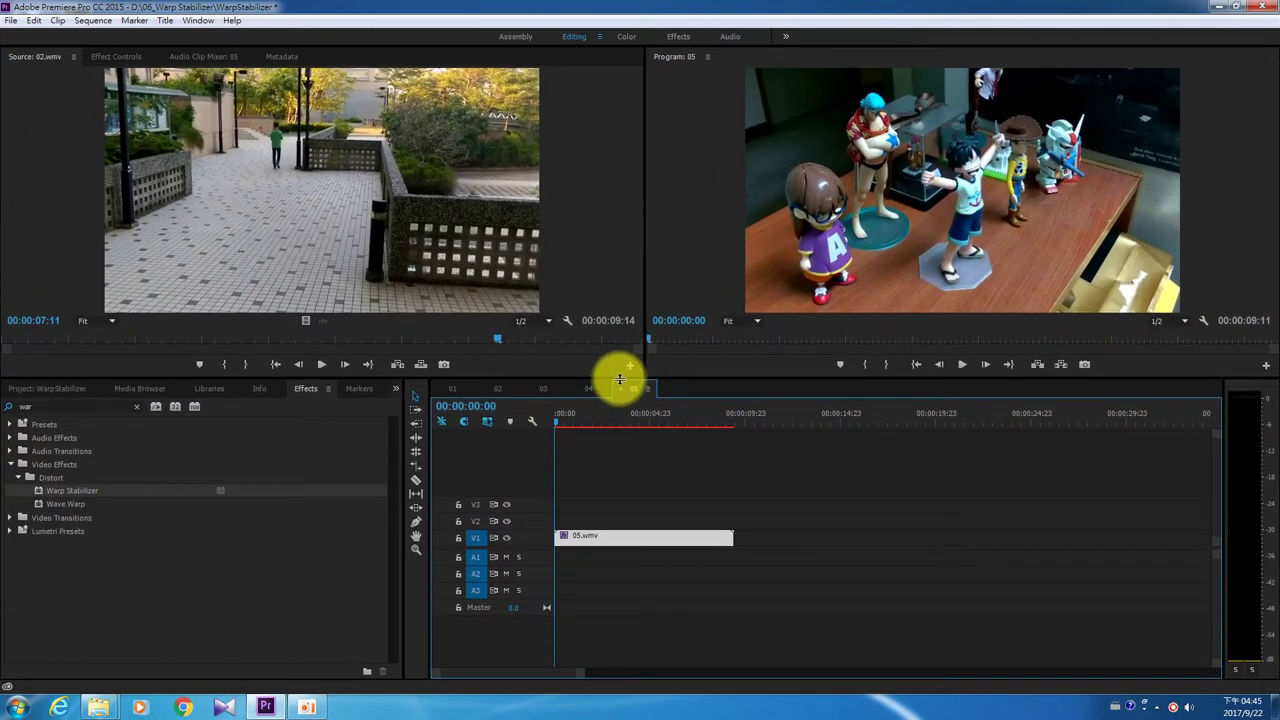